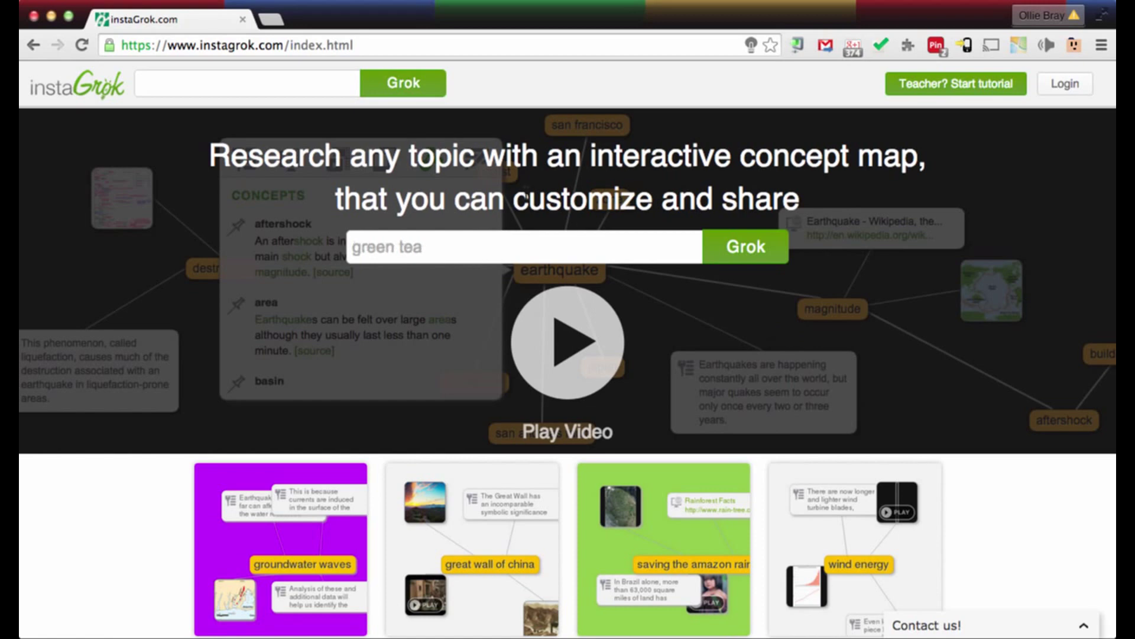
# - Grok 'great wall of china' into a concept map and drag the Key Facts panel aside
pyautogui.click(437, 240)
pyautogui.write('Gr')
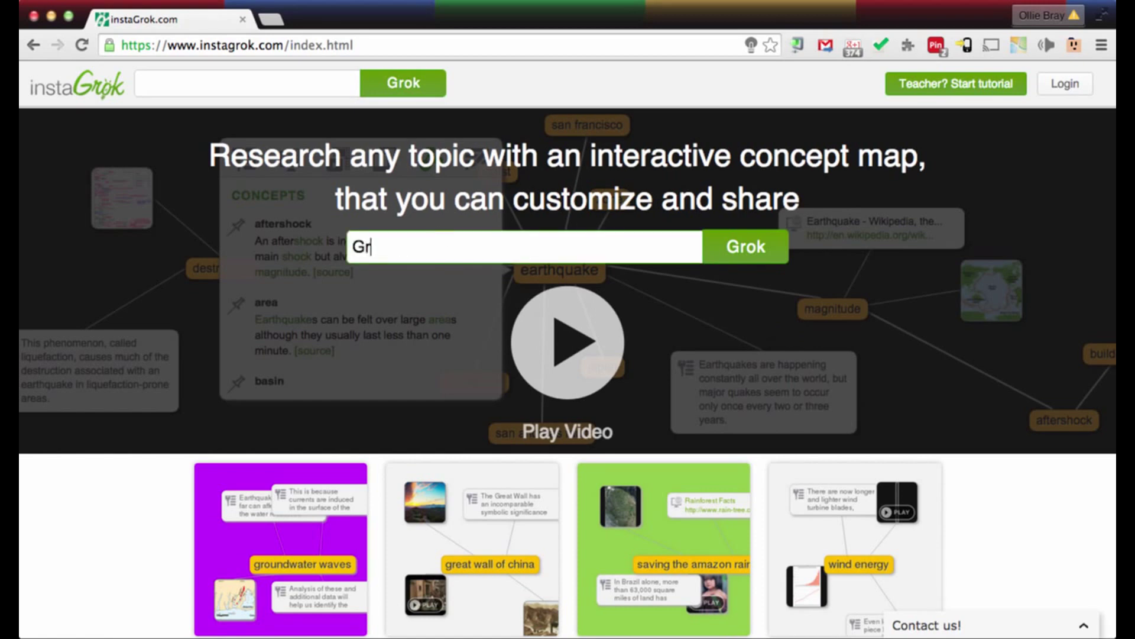
pyautogui.write('eat wall of china')
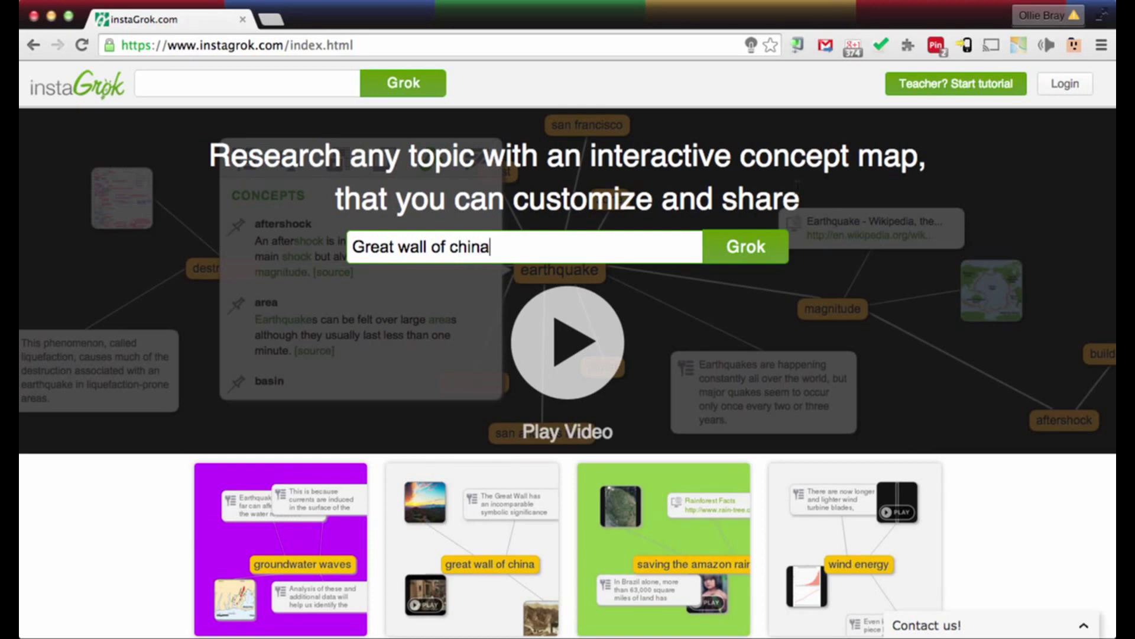
pyautogui.click(740, 253)
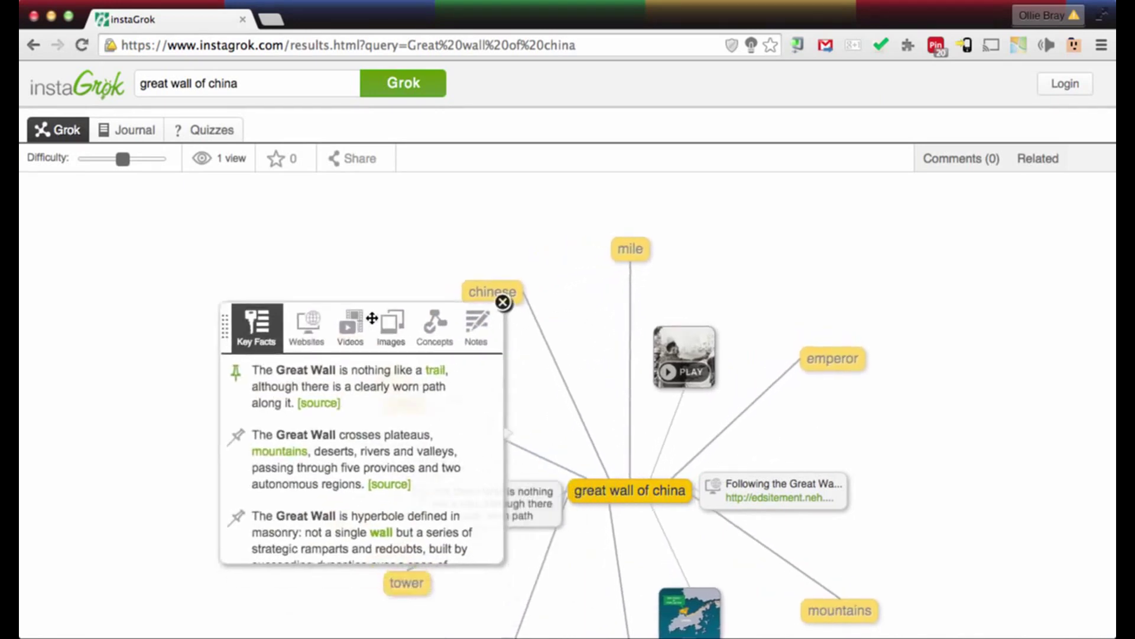
pyautogui.moveTo(372, 319); pyautogui.dragTo(214, 216)
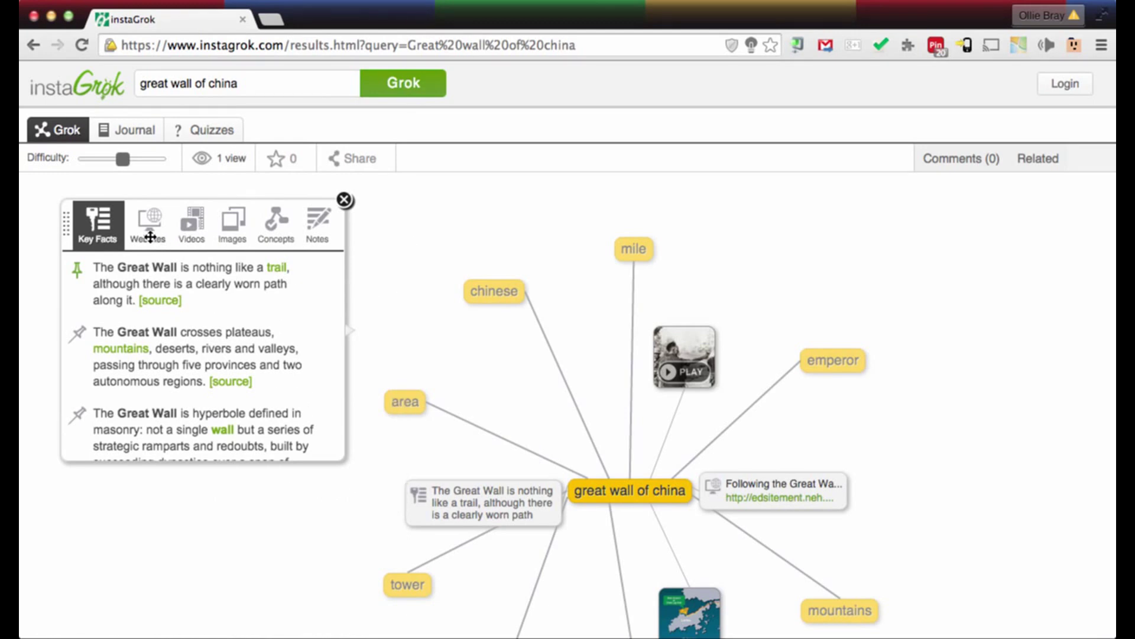
# - Browse the Websites, Videos, Images and Key Facts tabs for the Great Wall
pyautogui.click(150, 234)
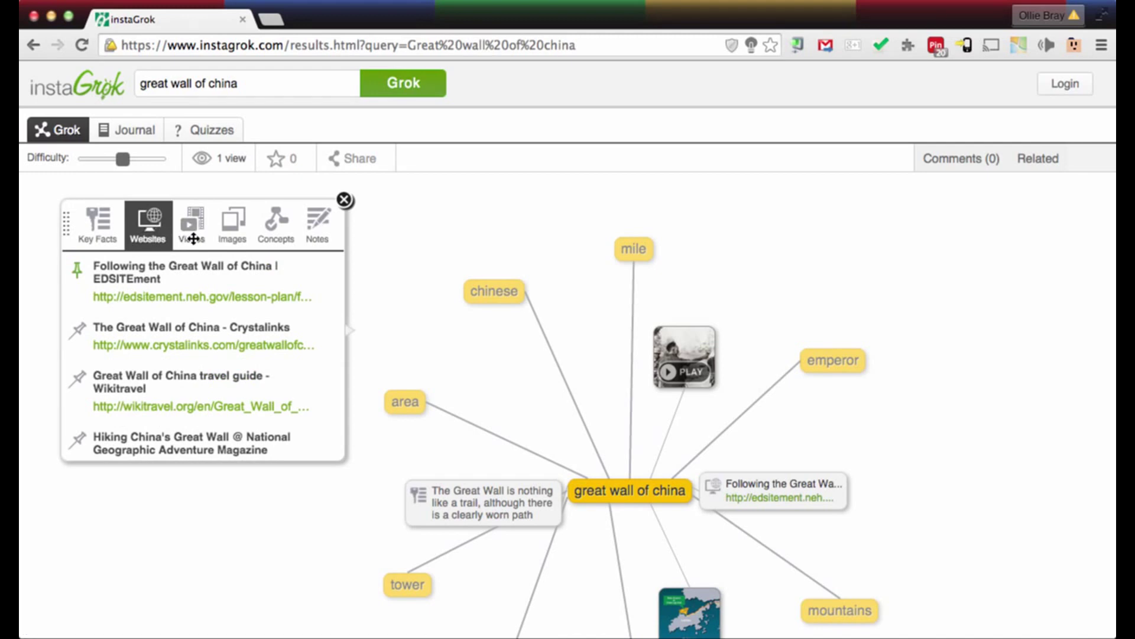
pyautogui.click(193, 218)
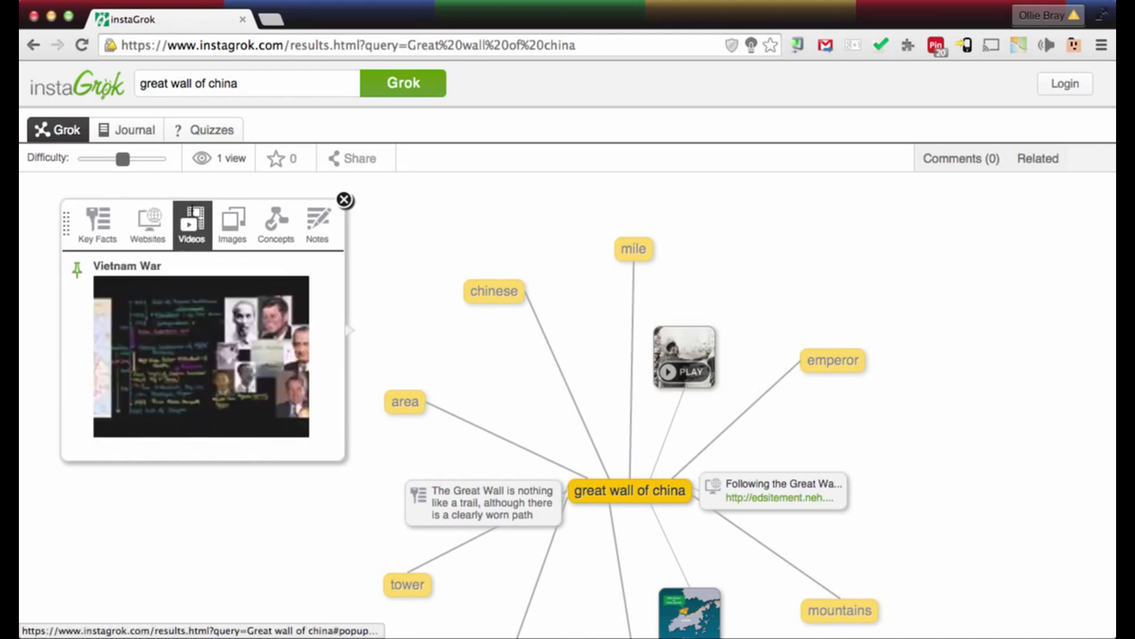
pyautogui.click(231, 224)
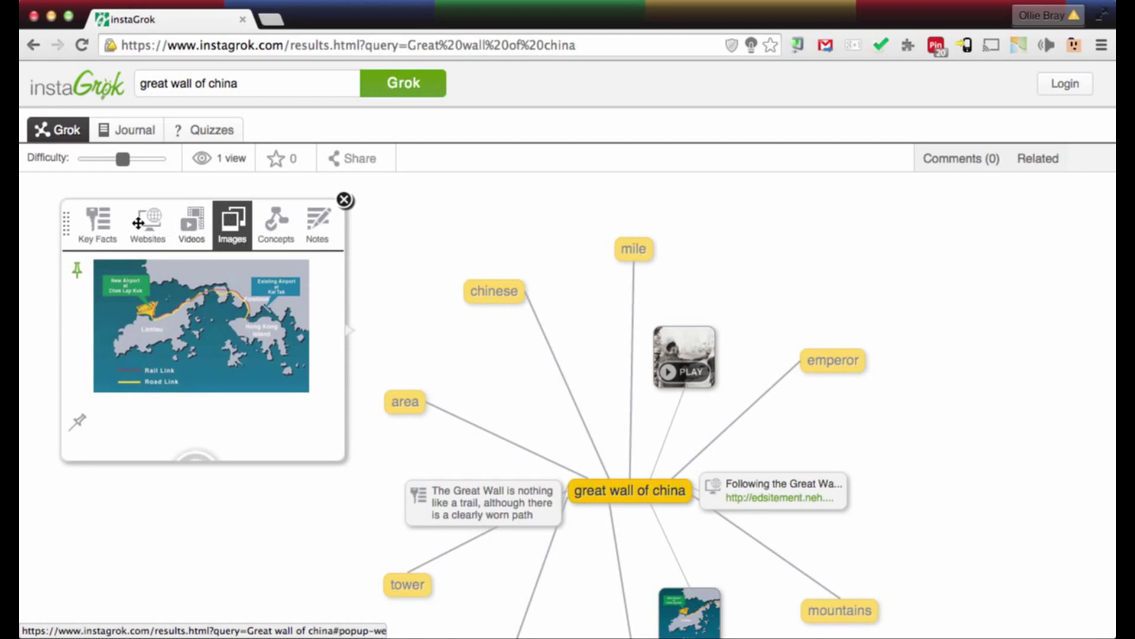
pyautogui.click(97, 223)
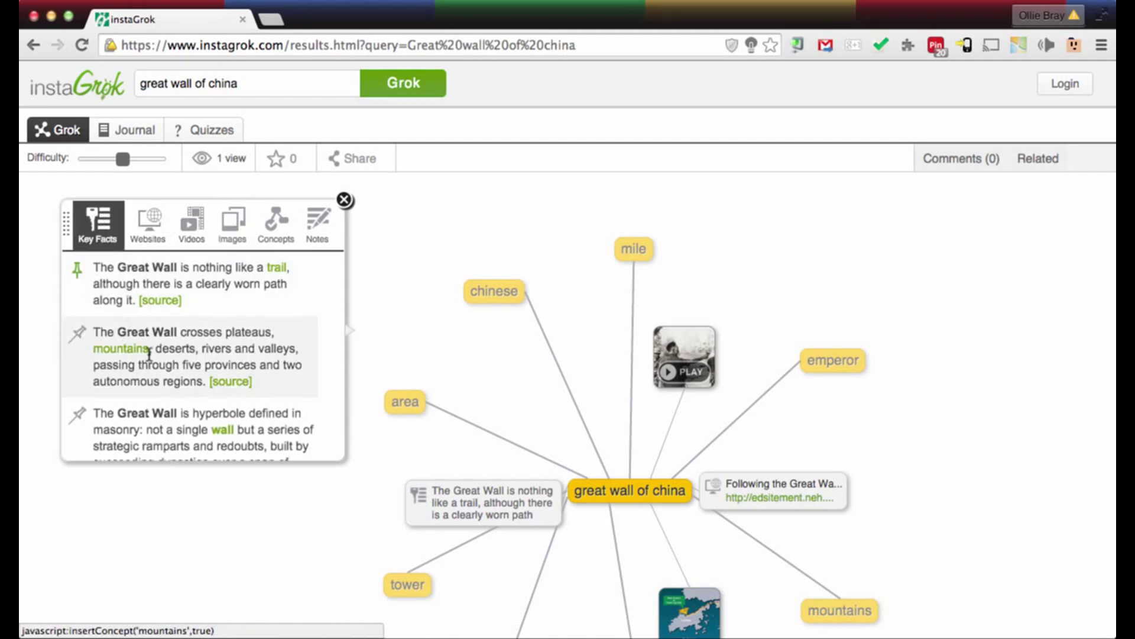
pyautogui.scroll(-2, 148, 355)
pyautogui.scroll(-2, 147, 355)
pyautogui.scroll(3, 148, 355)
pyautogui.scroll(1, 149, 355)
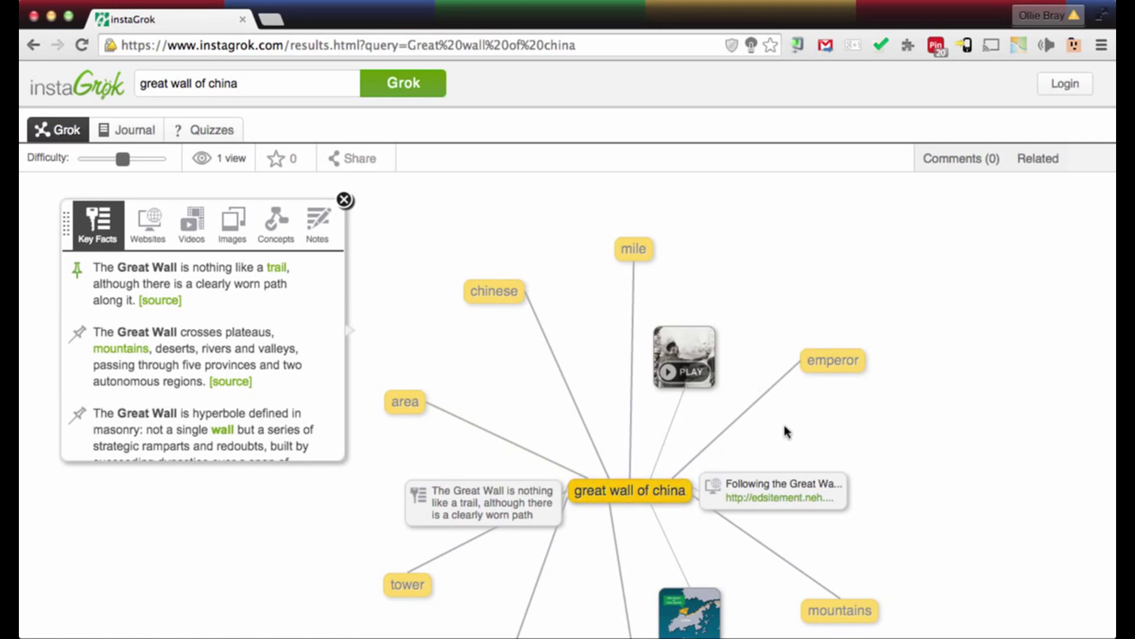
# - Expand the 'emperor' node and move the Key Facts panel to the left
pyautogui.click(828, 366)
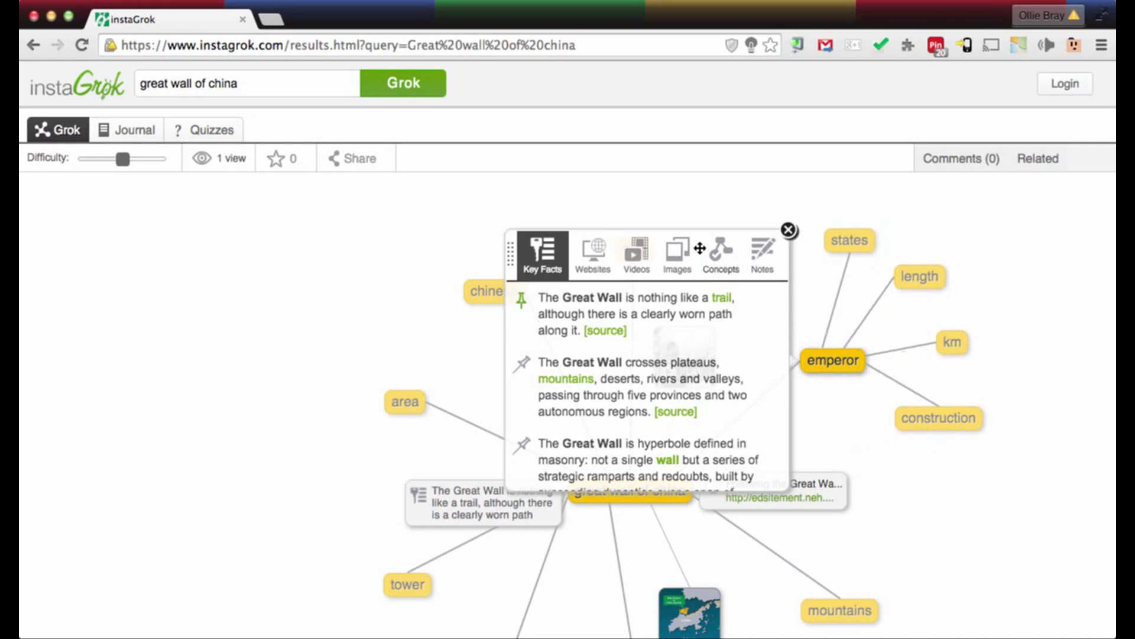
pyautogui.moveTo(697, 236); pyautogui.dragTo(255, 212)
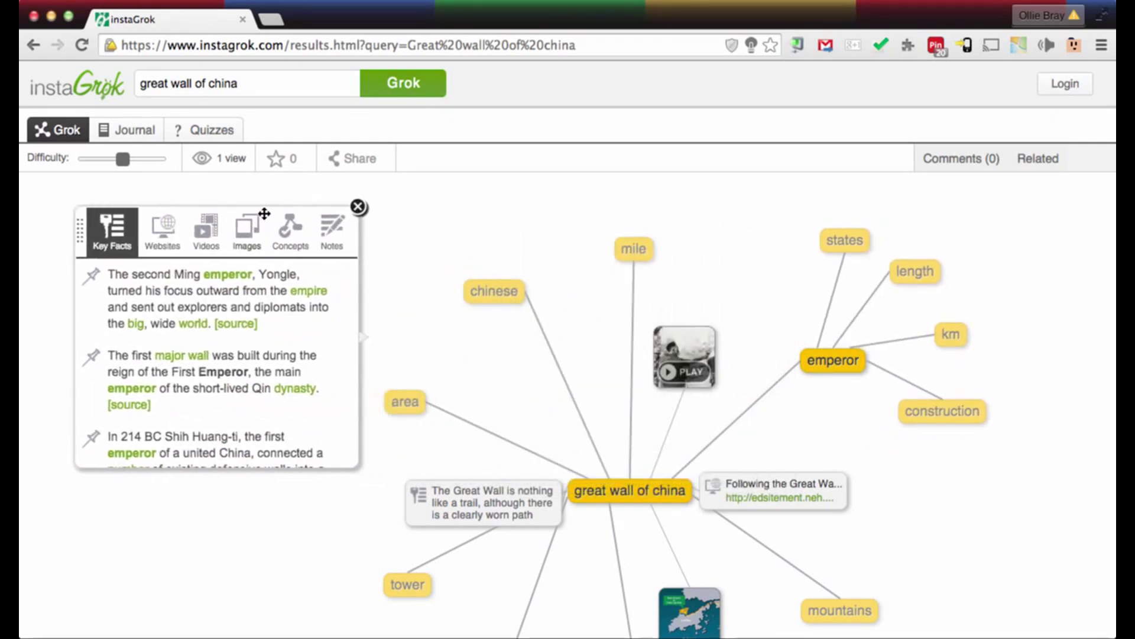
pyautogui.scroll(-2, 831, 402)
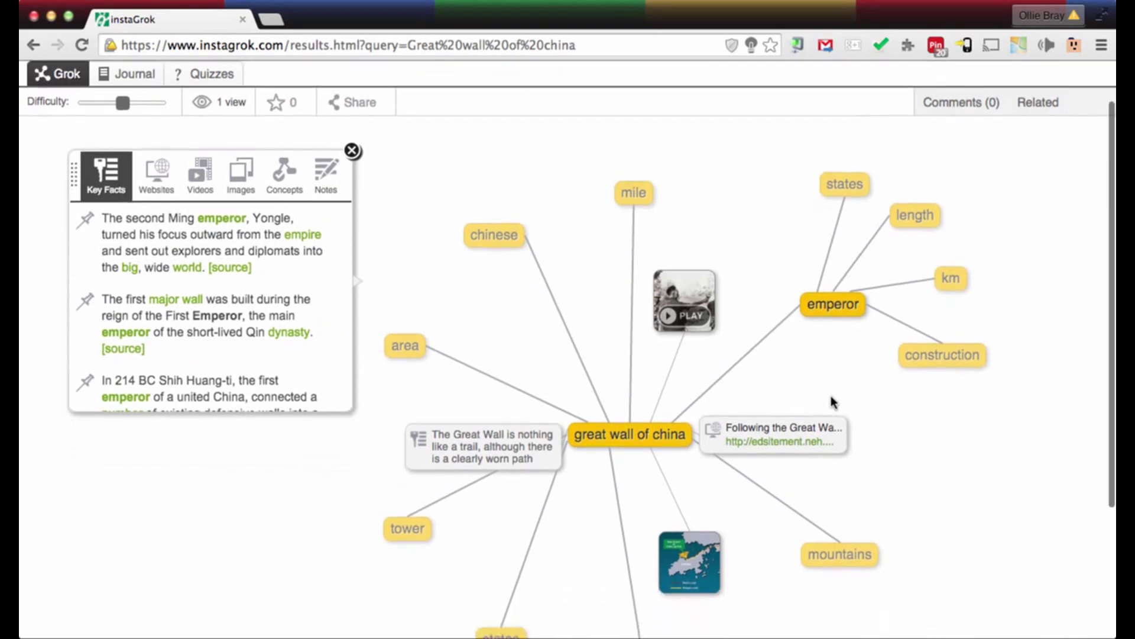
pyautogui.scroll(-1, 831, 402)
pyautogui.scroll(-2, 831, 401)
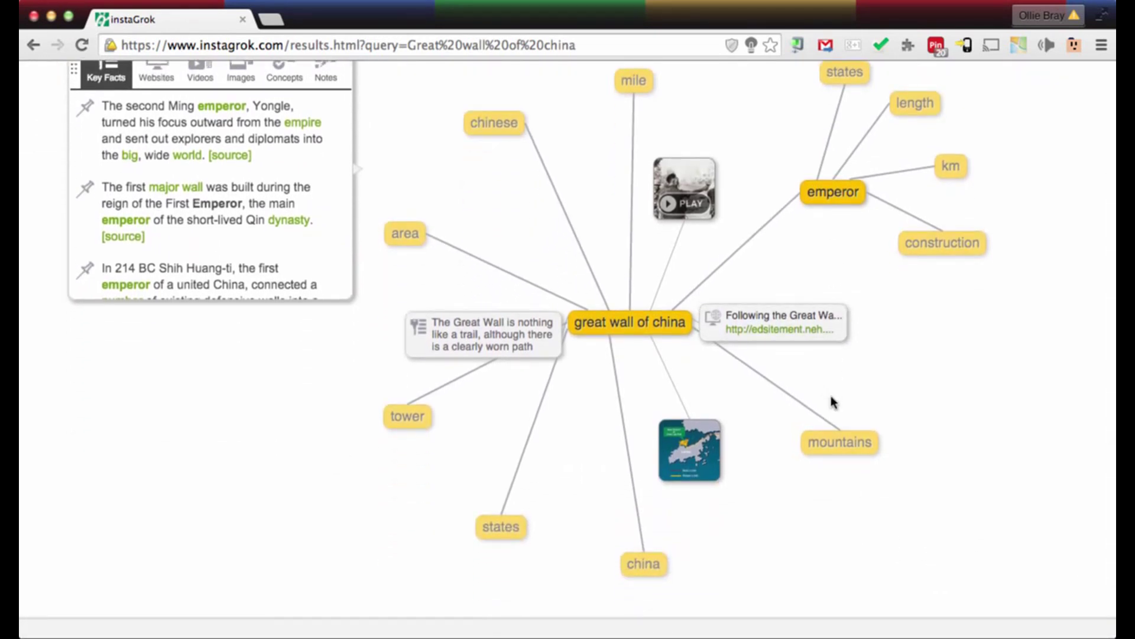
pyautogui.scroll(5, 832, 402)
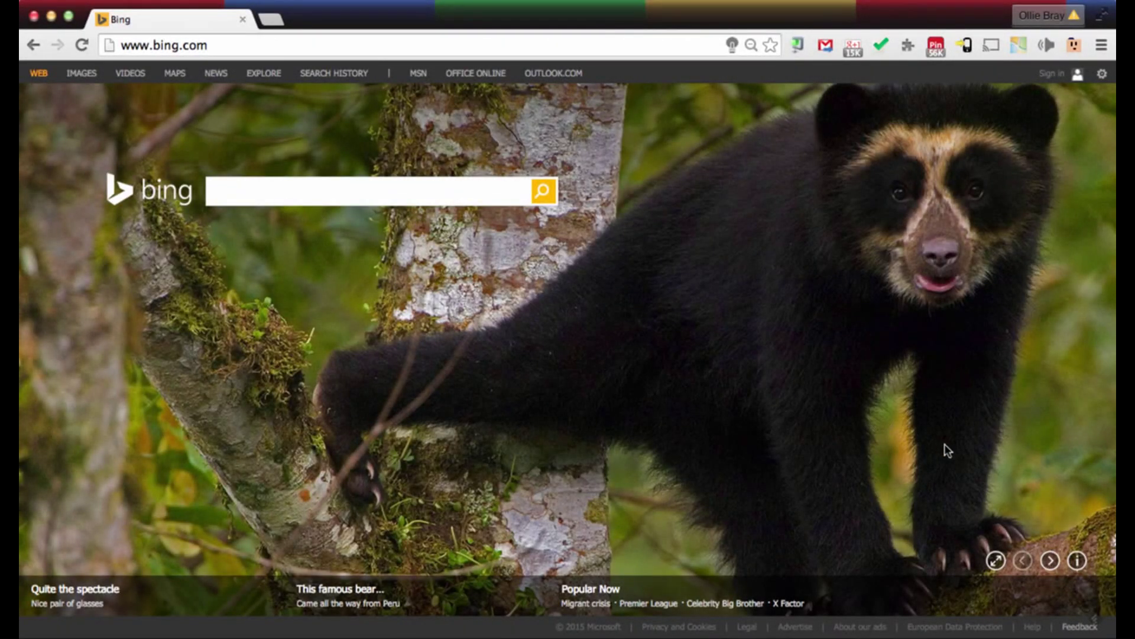
# - Advance the Bing background six times to reach the Royal Edinburgh Military Tattoo photo
pyautogui.click(1049, 561)
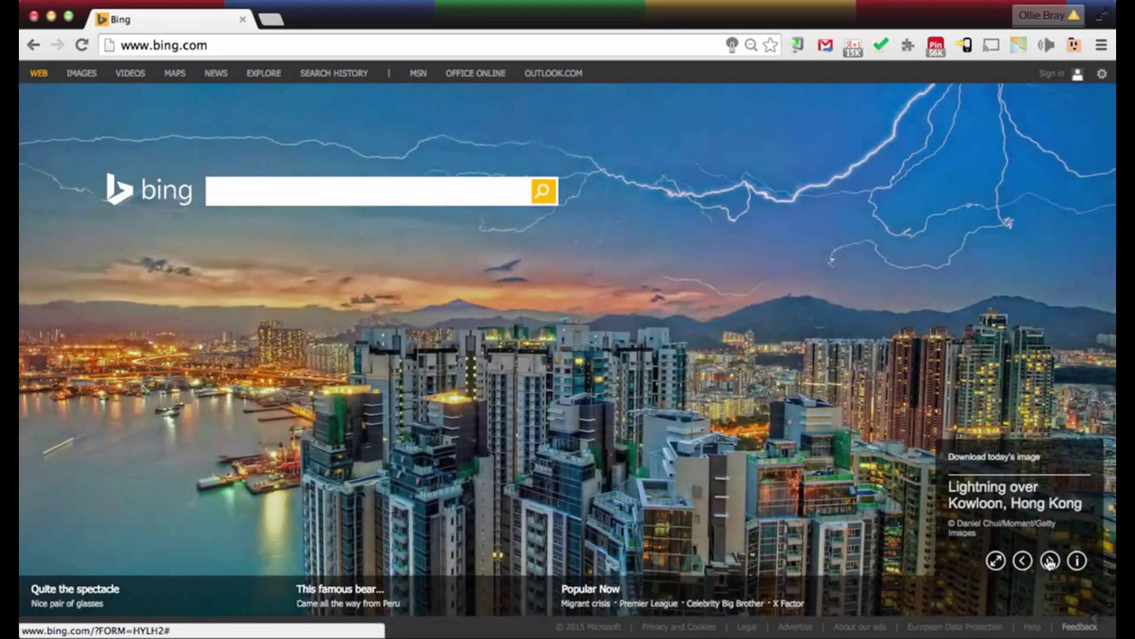
pyautogui.click(1050, 561)
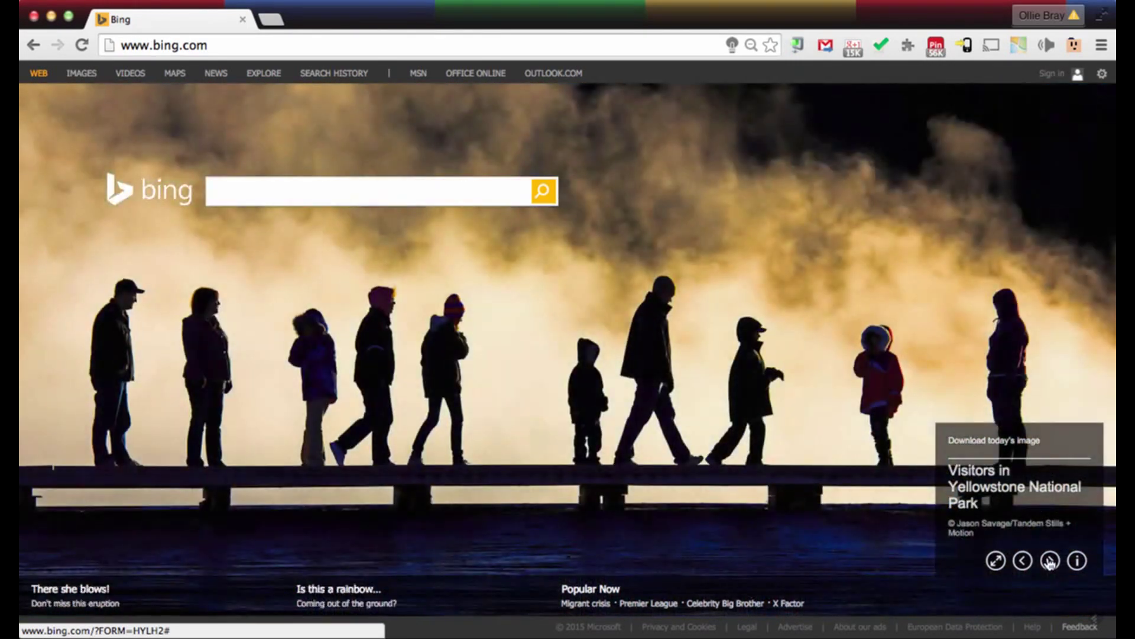
pyautogui.click(1049, 561)
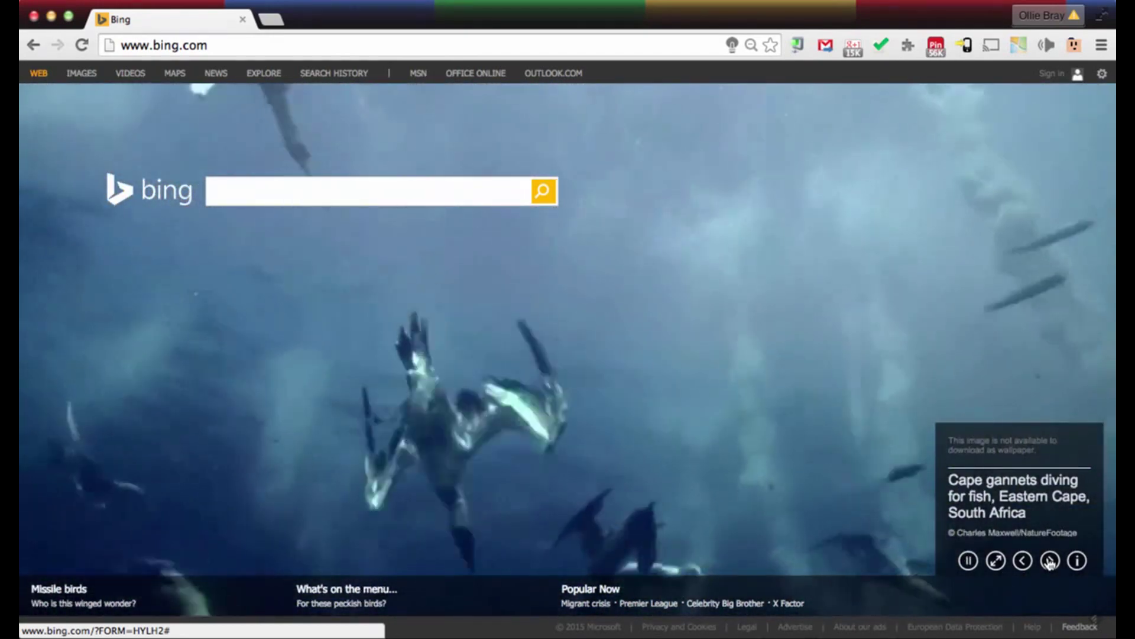
pyautogui.click(1049, 560)
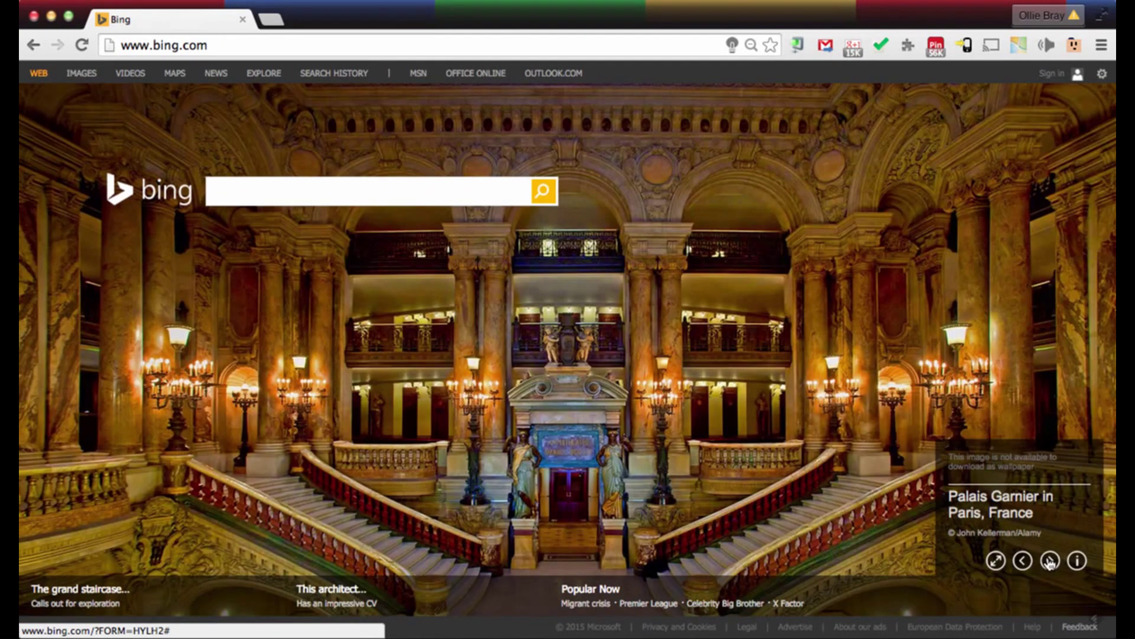
pyautogui.click(1050, 561)
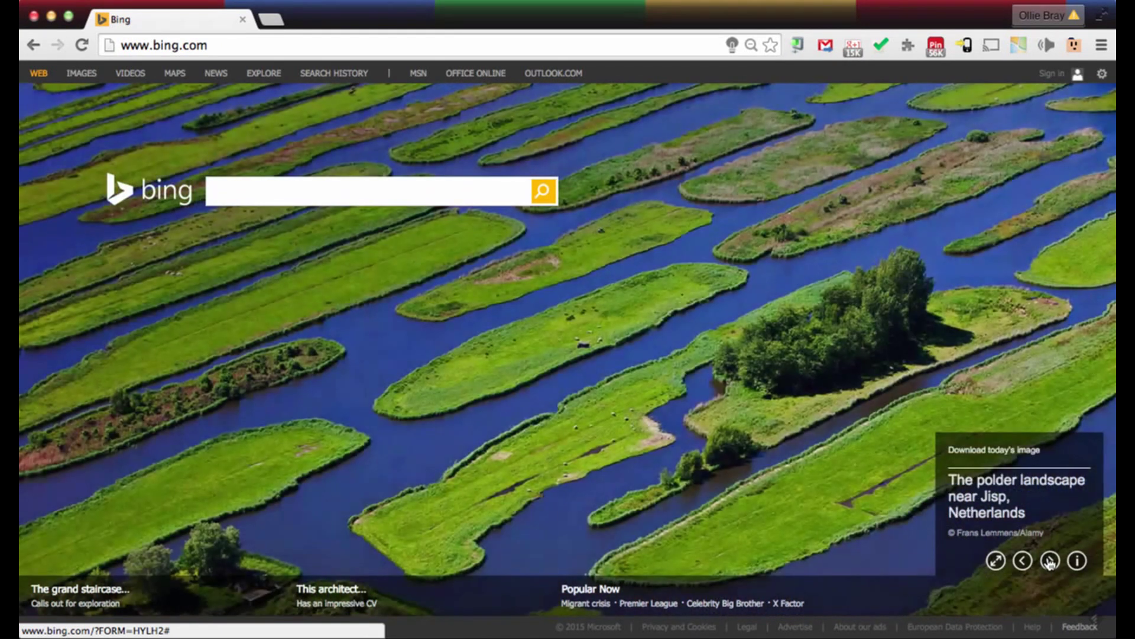
pyautogui.click(1049, 560)
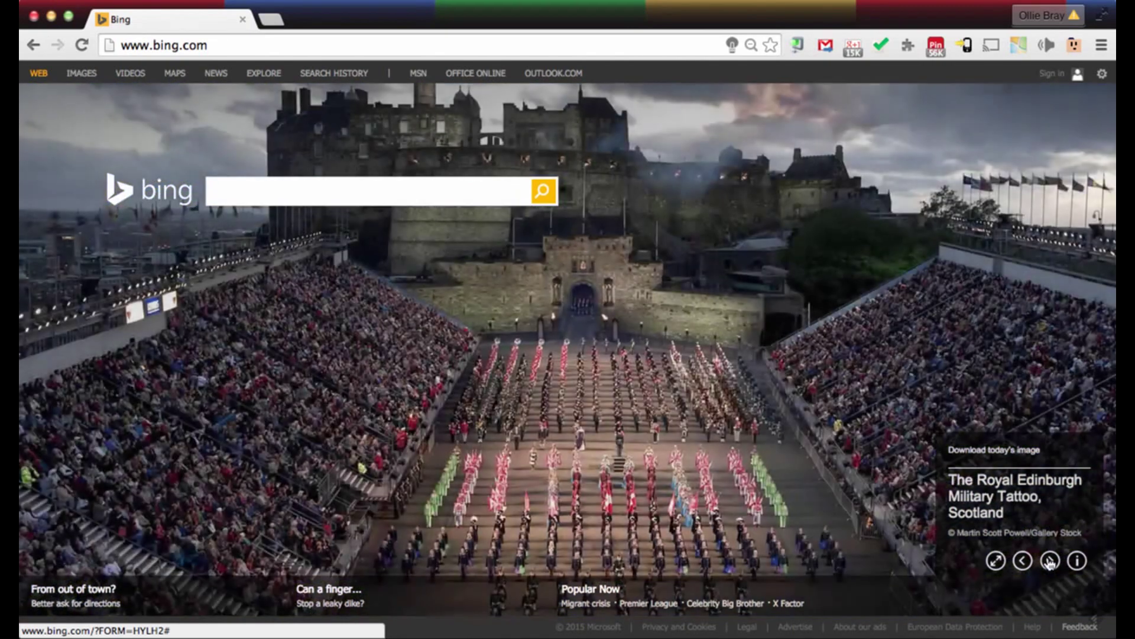
# - Search Bing for rainforest and show the video results
pyautogui.click(376, 193)
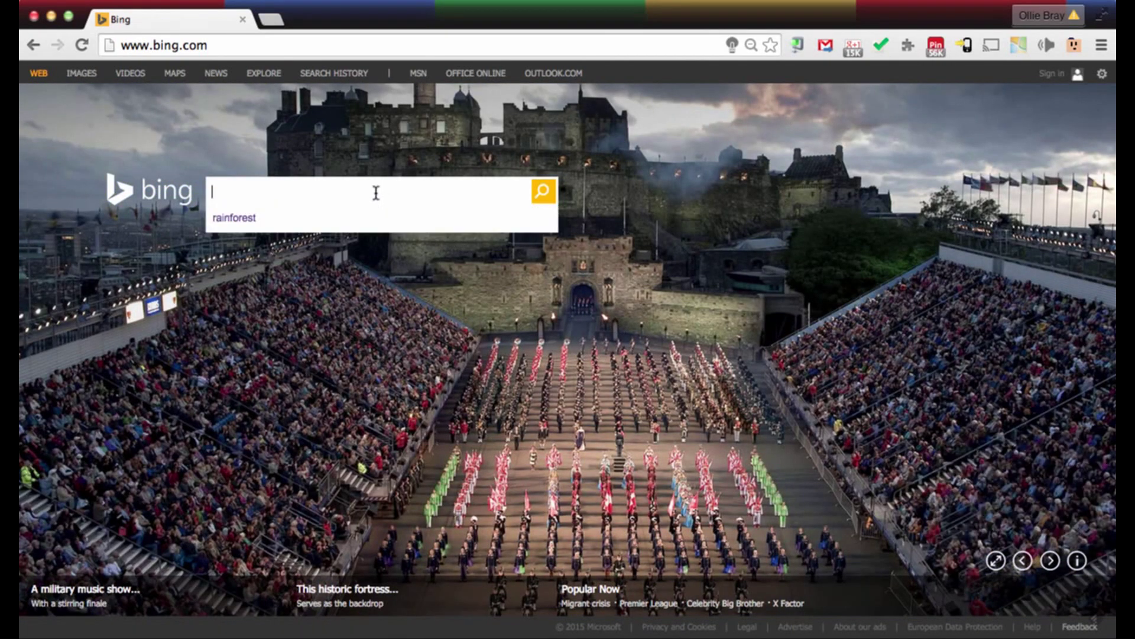
pyautogui.click(322, 218)
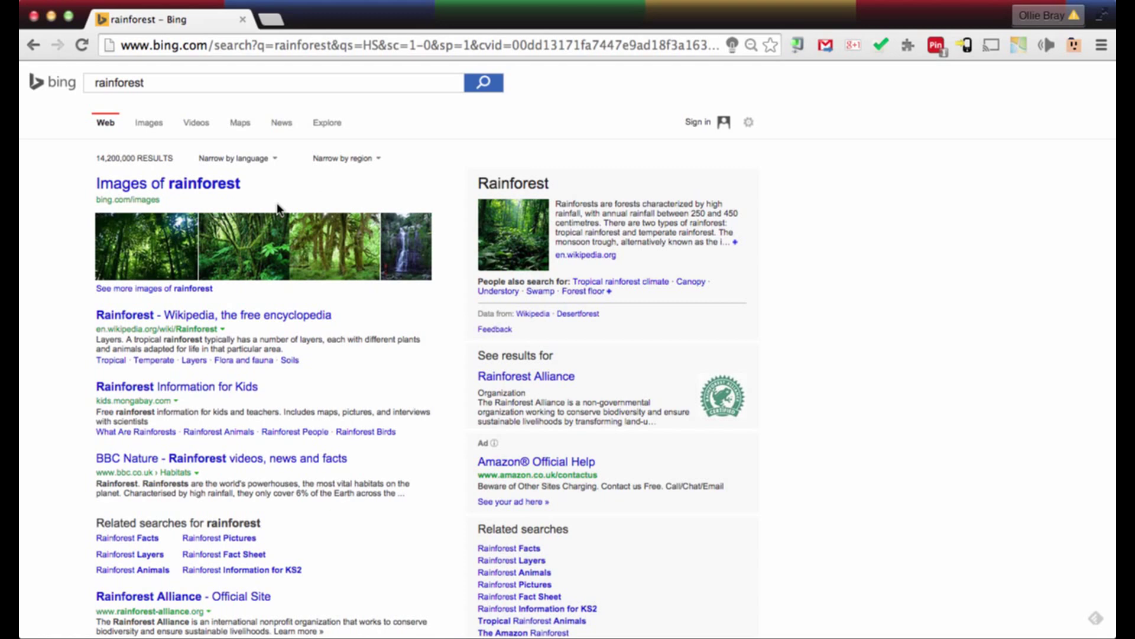
pyautogui.click(197, 123)
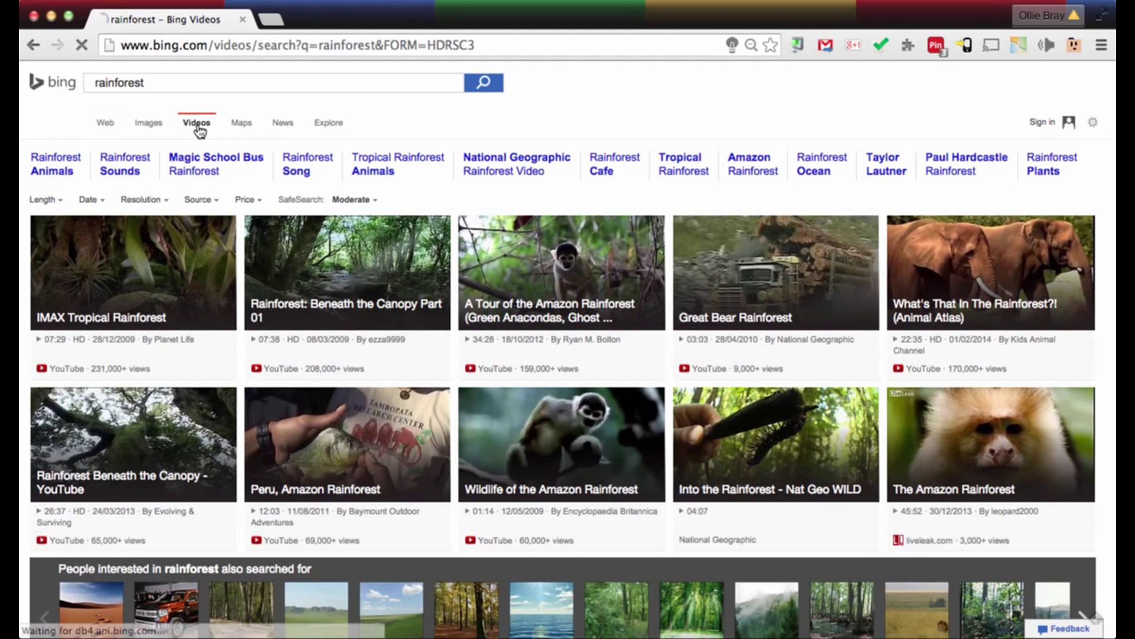
# - Filter rainforest videos to Short (under 5 minutes) from BBC, then view rainforest on Maps
pyautogui.click(65, 202)
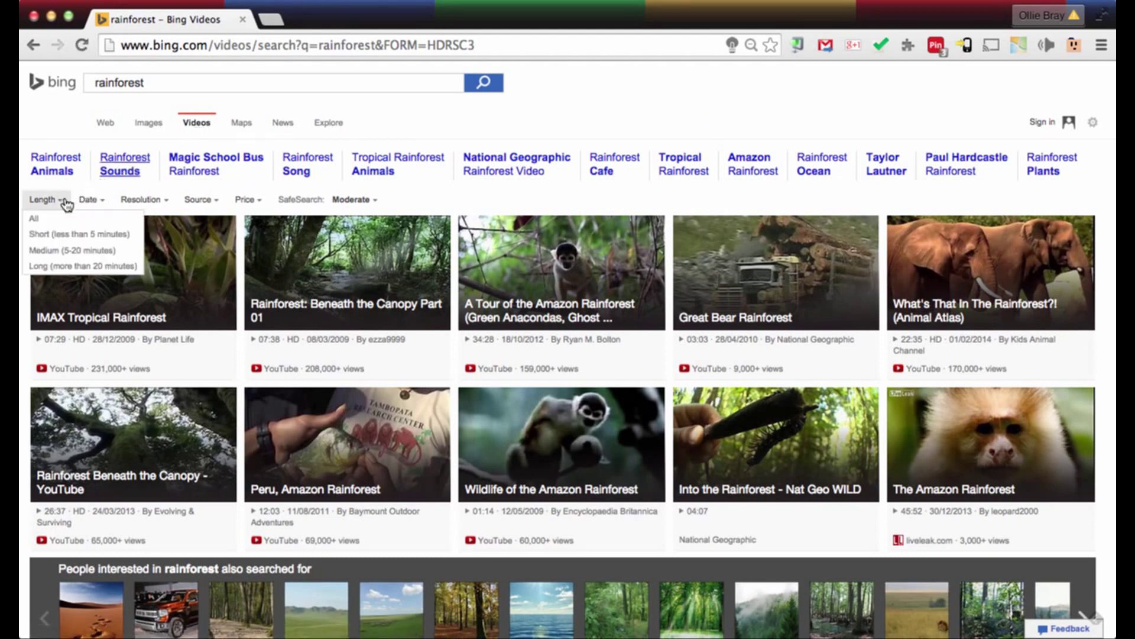
pyautogui.click(62, 235)
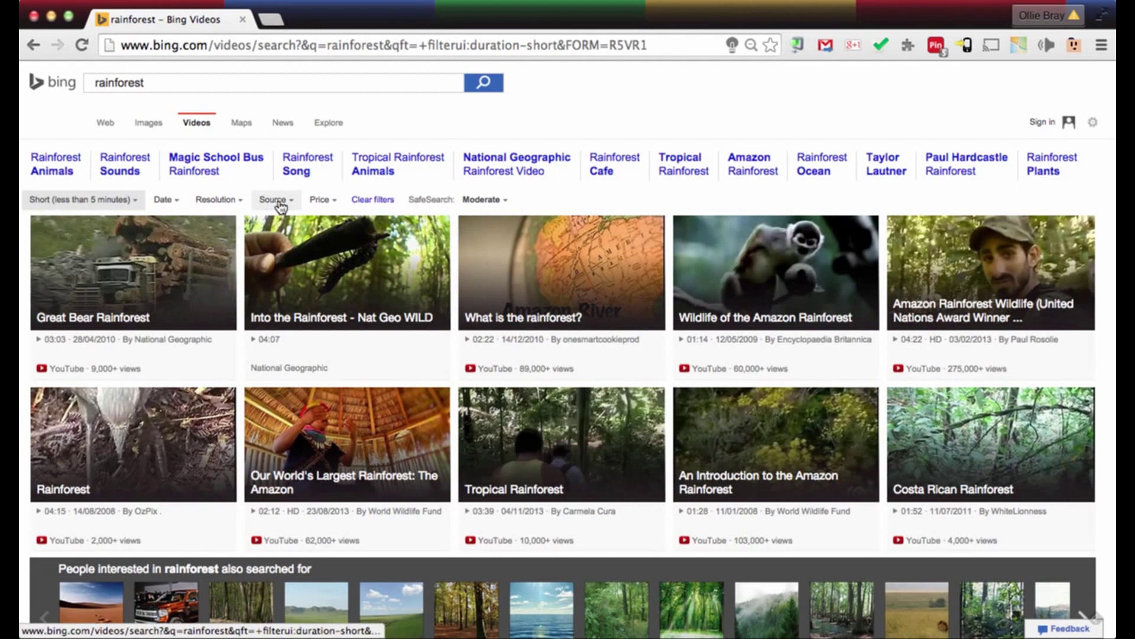
pyautogui.click(289, 203)
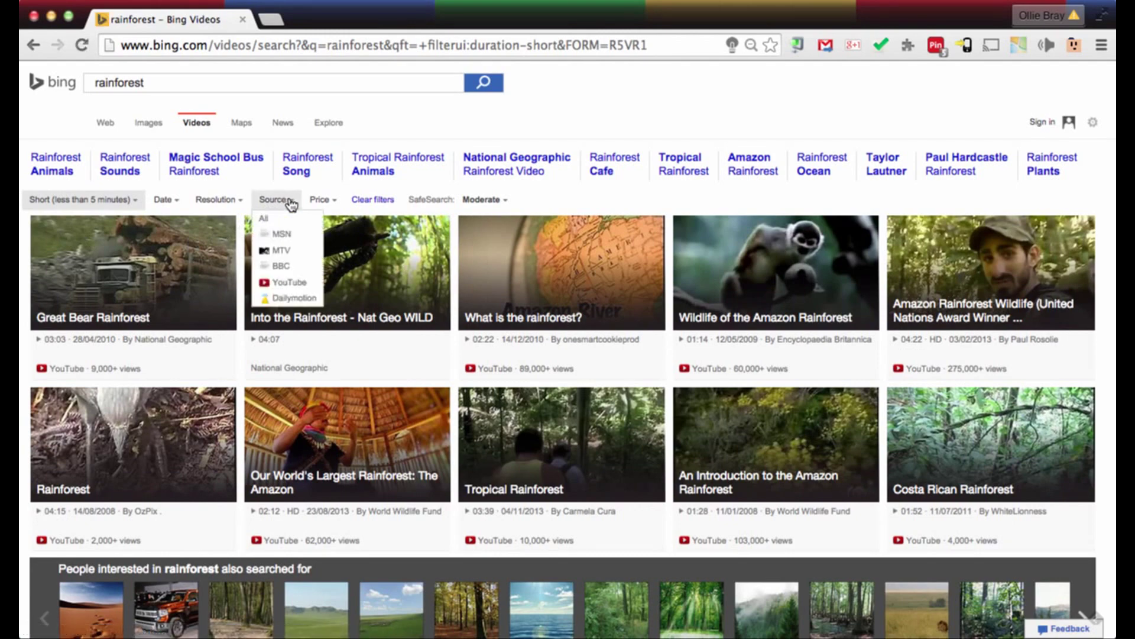
pyautogui.click(281, 267)
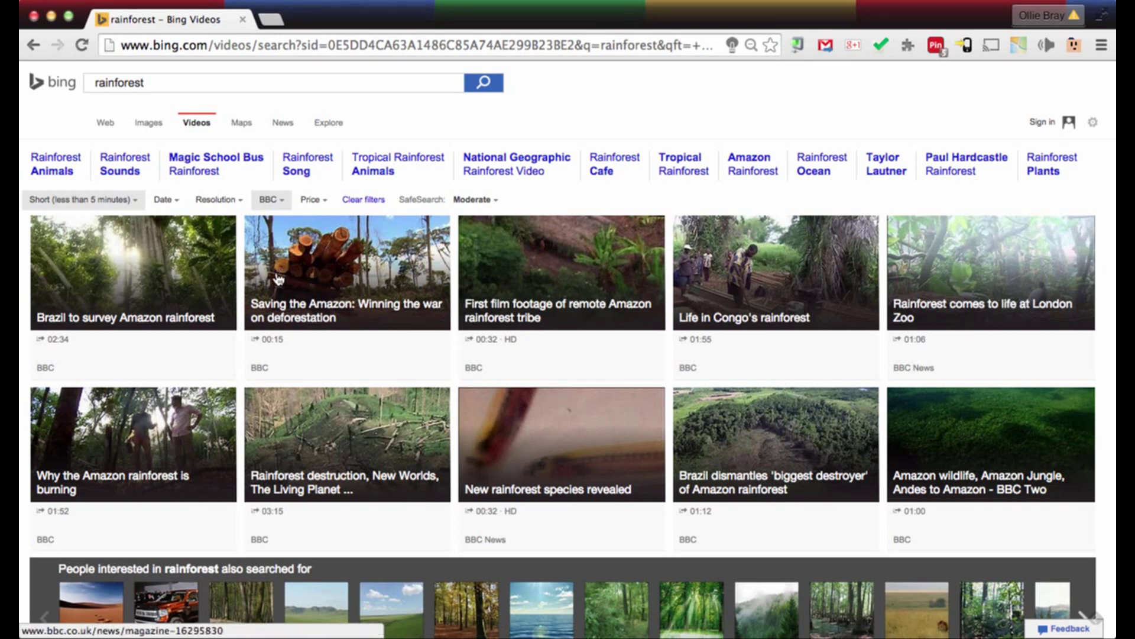
pyautogui.moveTo(346, 258)
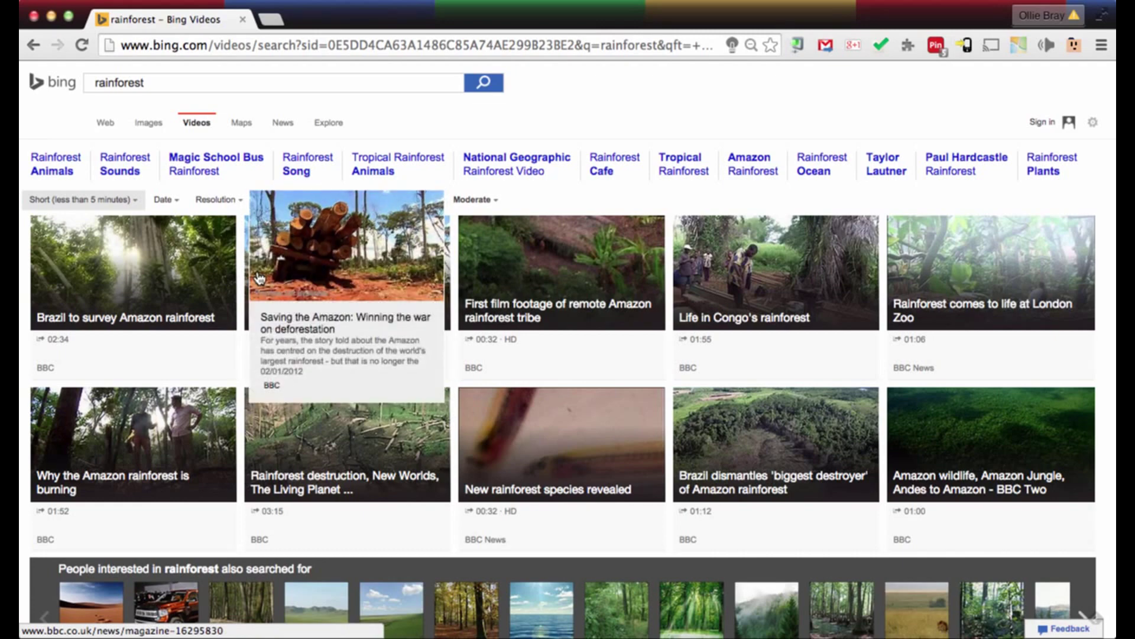
pyautogui.click(247, 131)
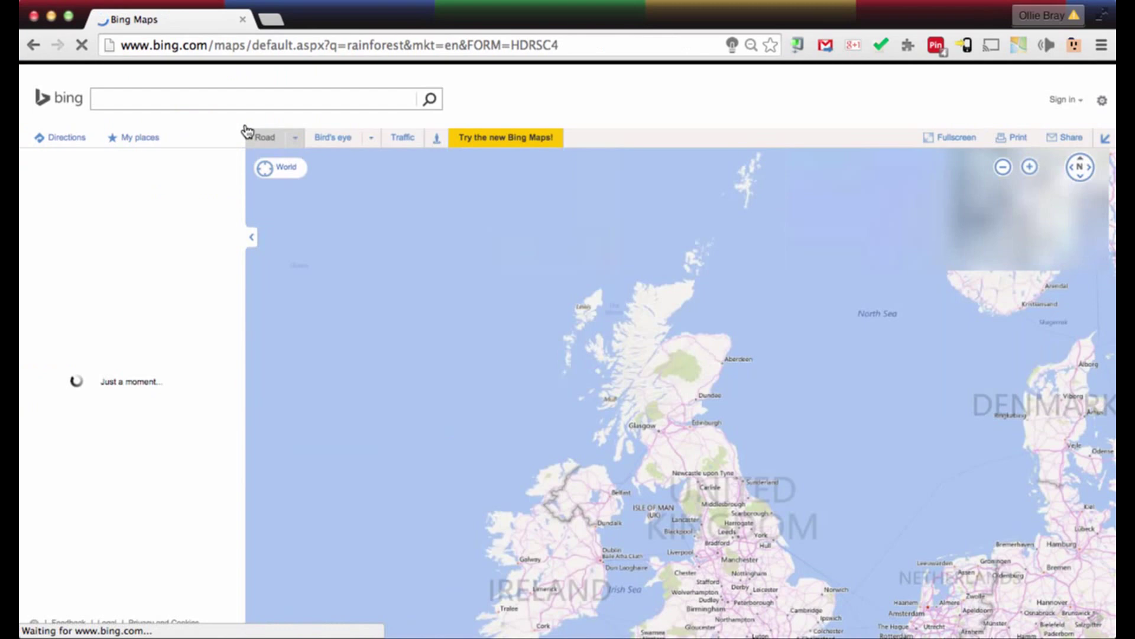
# - Go to Kingussie, United Kingdom, and switch the map to aerial imagery
pyautogui.click(198, 95)
pyautogui.write('king')
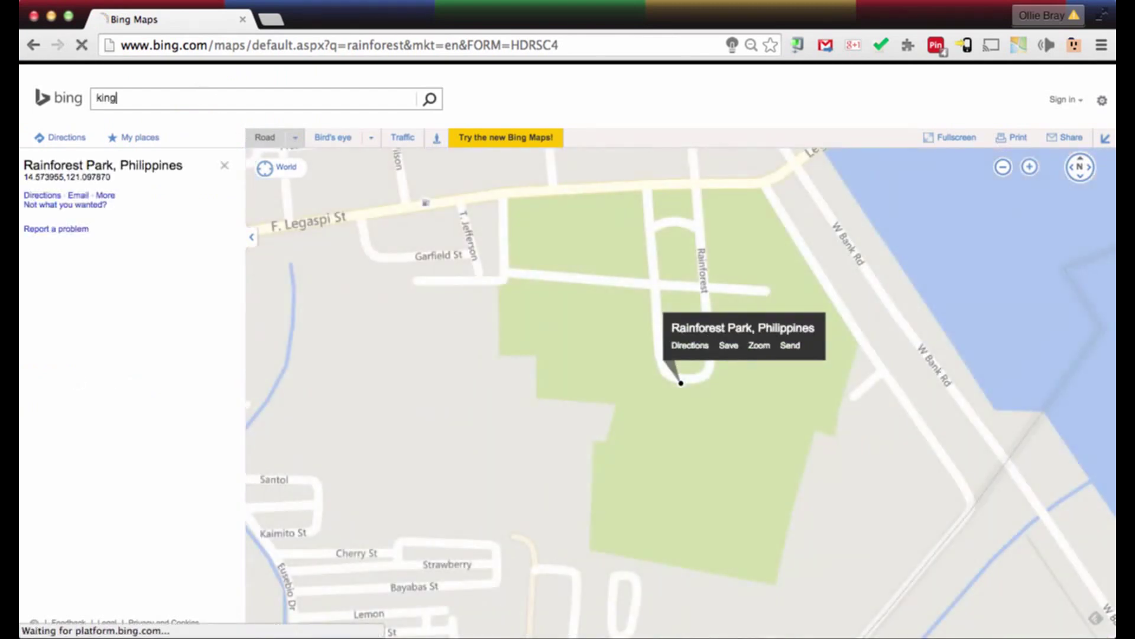
pyautogui.write('ussie')
pyautogui.click(174, 124)
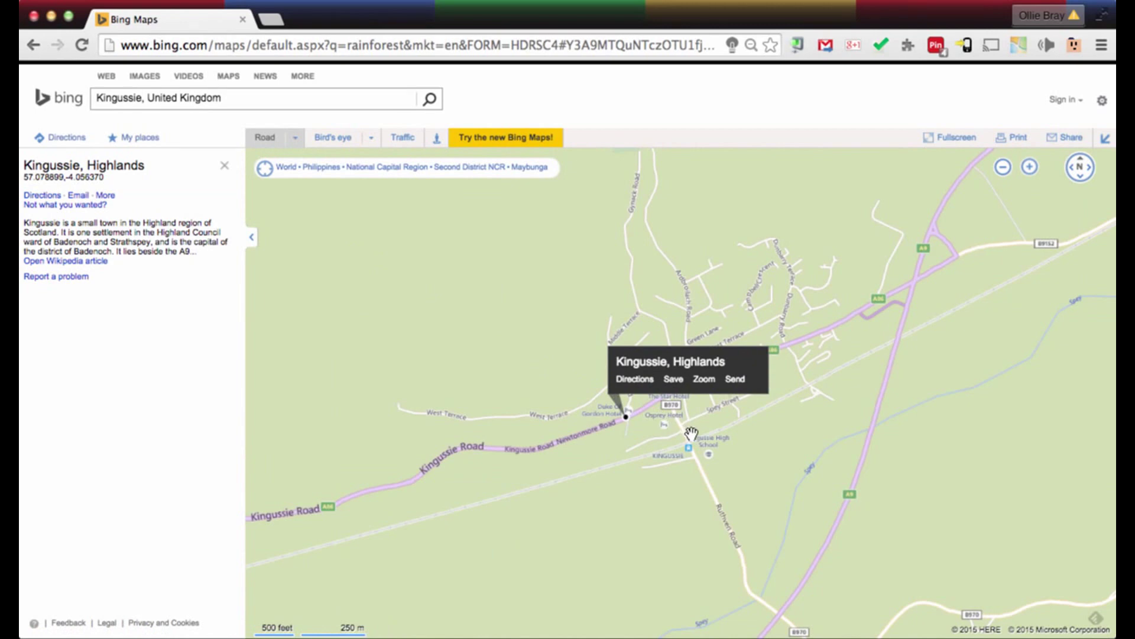
pyautogui.scroll(1, 690, 434)
pyautogui.scroll(1, 691, 434)
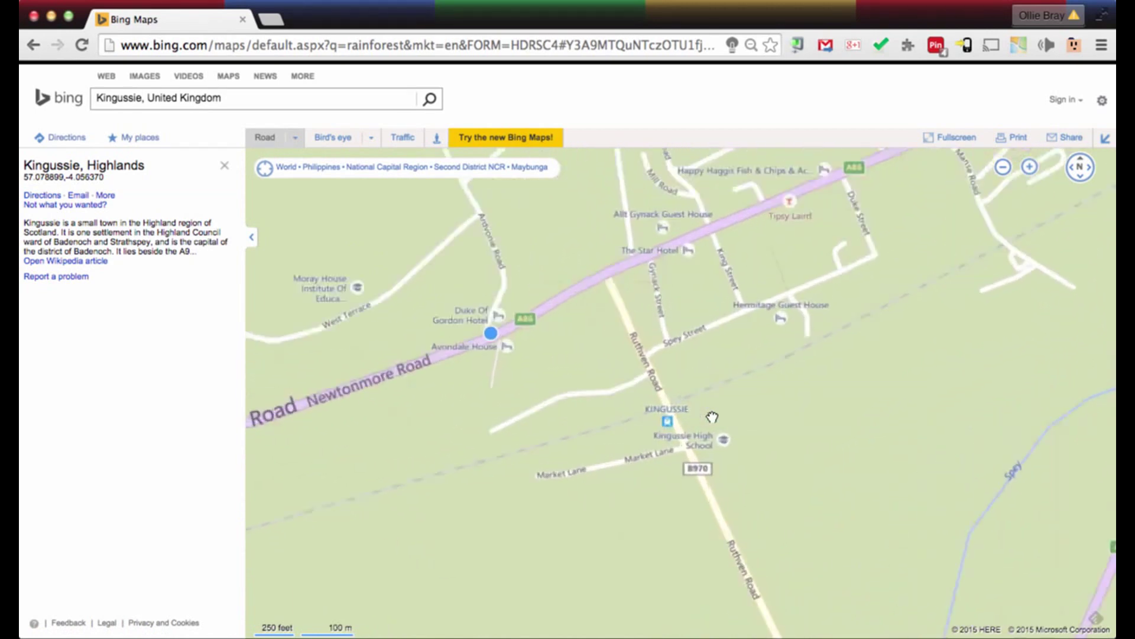
pyautogui.scroll(1, 714, 410)
pyautogui.moveTo(717, 400); pyautogui.dragTo(672, 346)
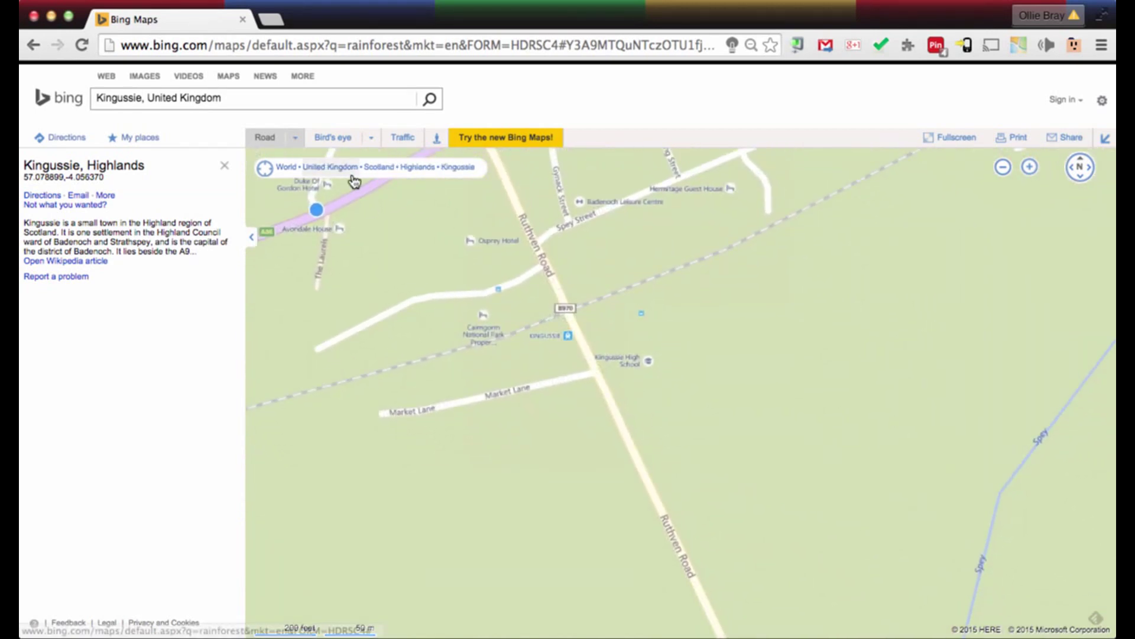
pyautogui.click(295, 137)
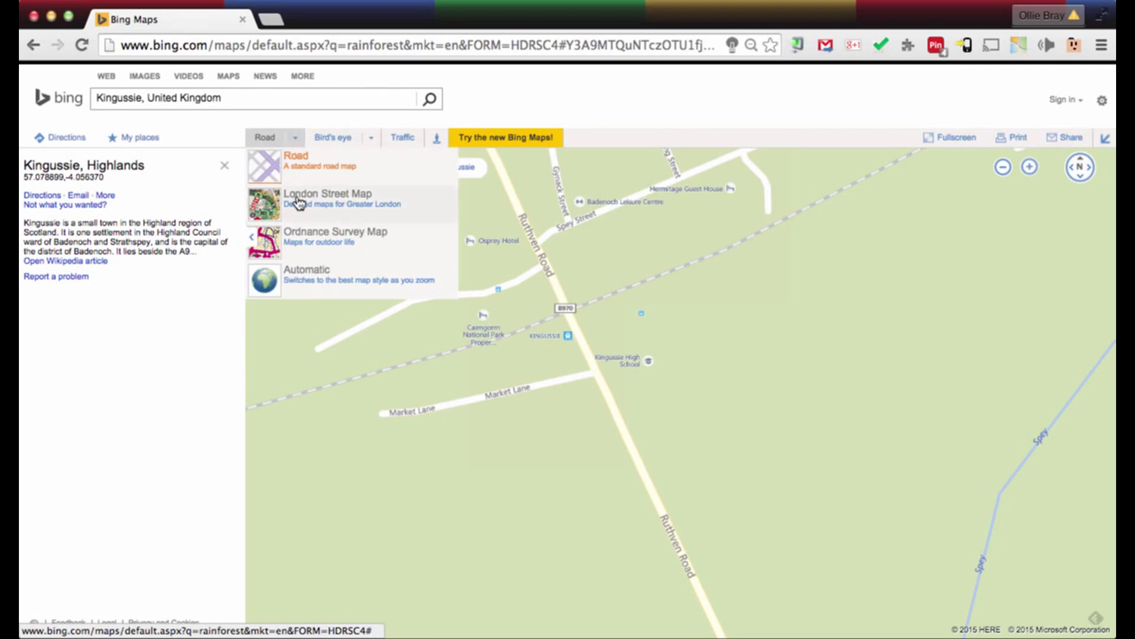
pyautogui.click(371, 140)
pyautogui.click(374, 147)
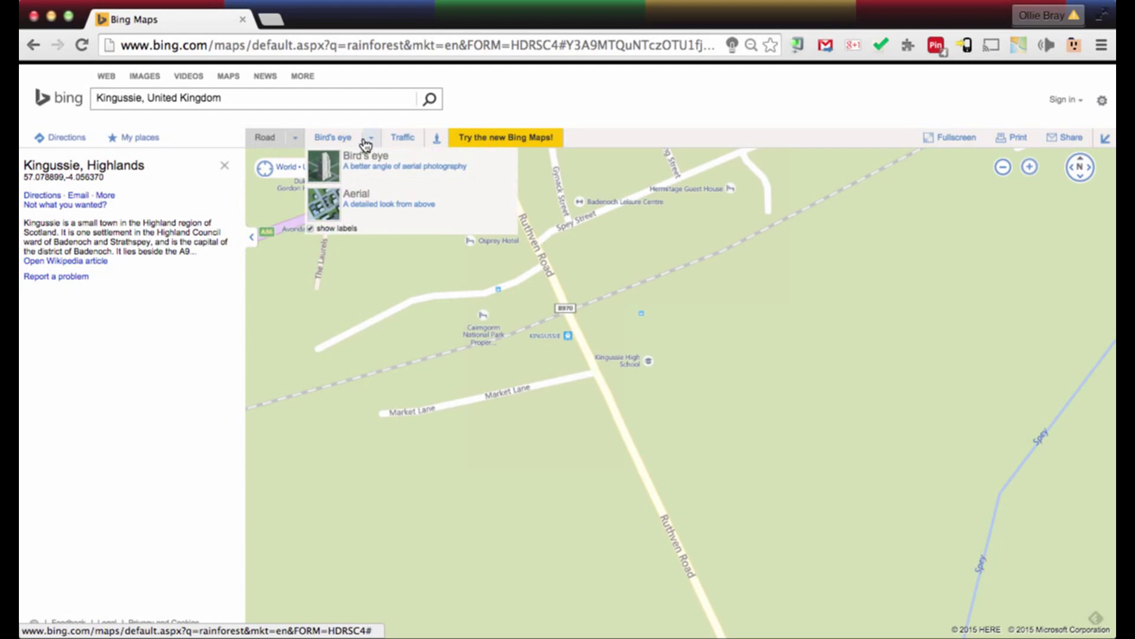
pyautogui.click(355, 165)
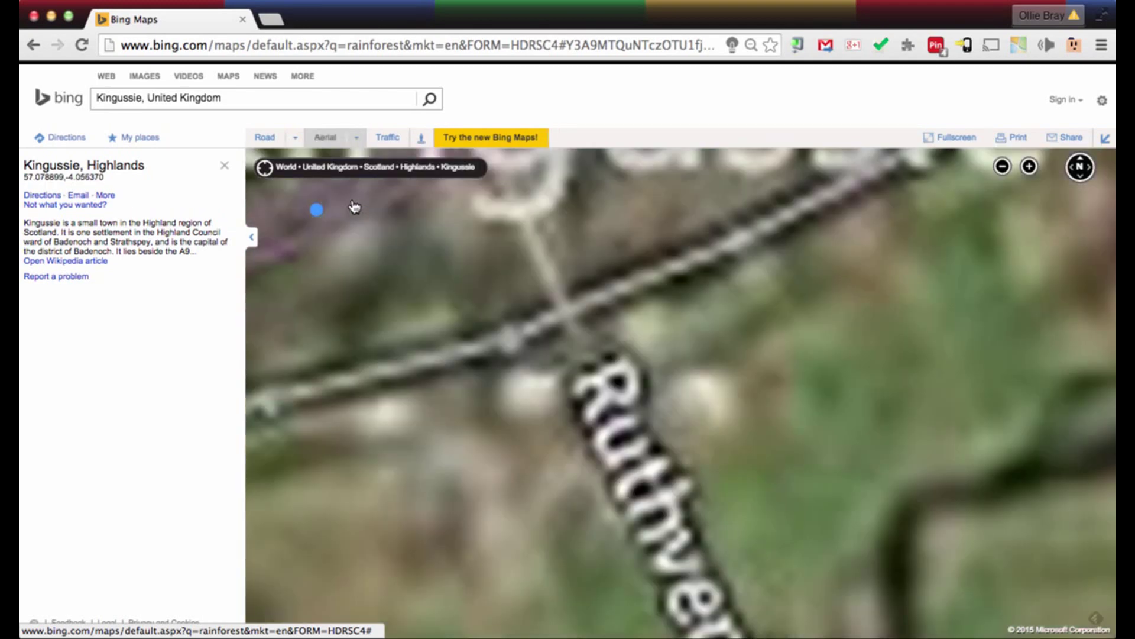
# - Switch to the Ordnance Survey map style, zoom out twice and pan north of town
pyautogui.click(295, 139)
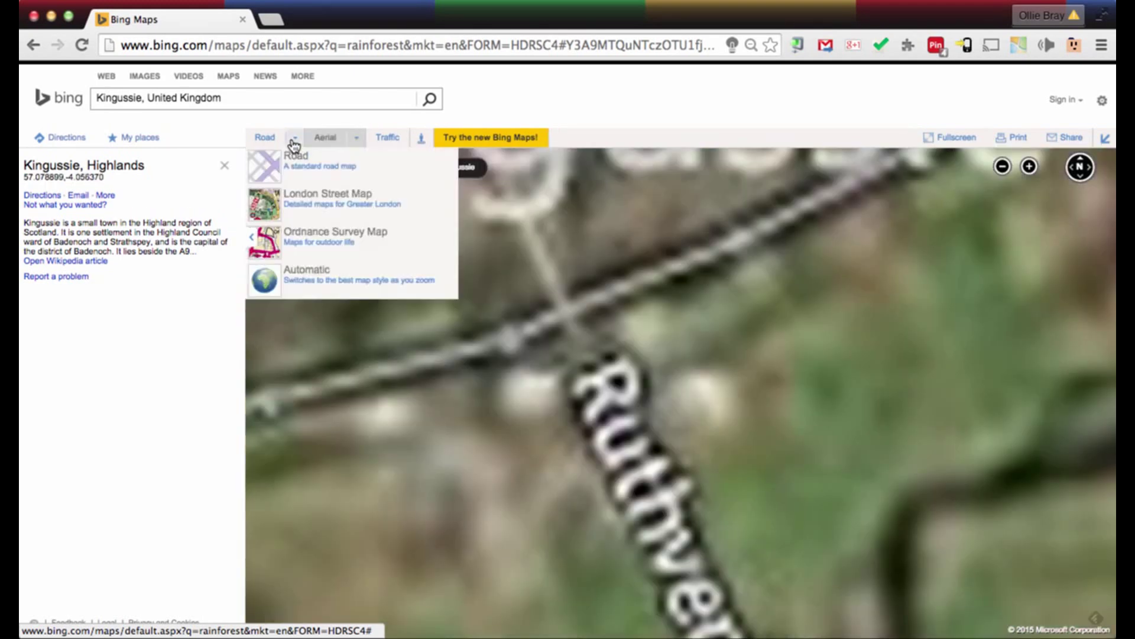
pyautogui.click(293, 237)
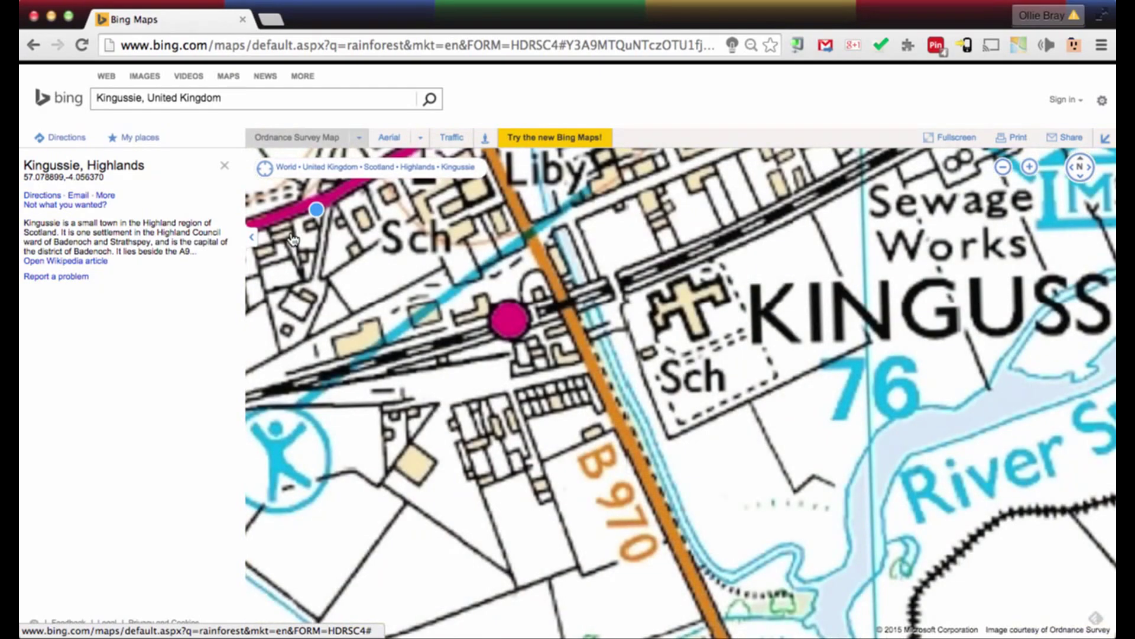
pyautogui.click(1004, 167)
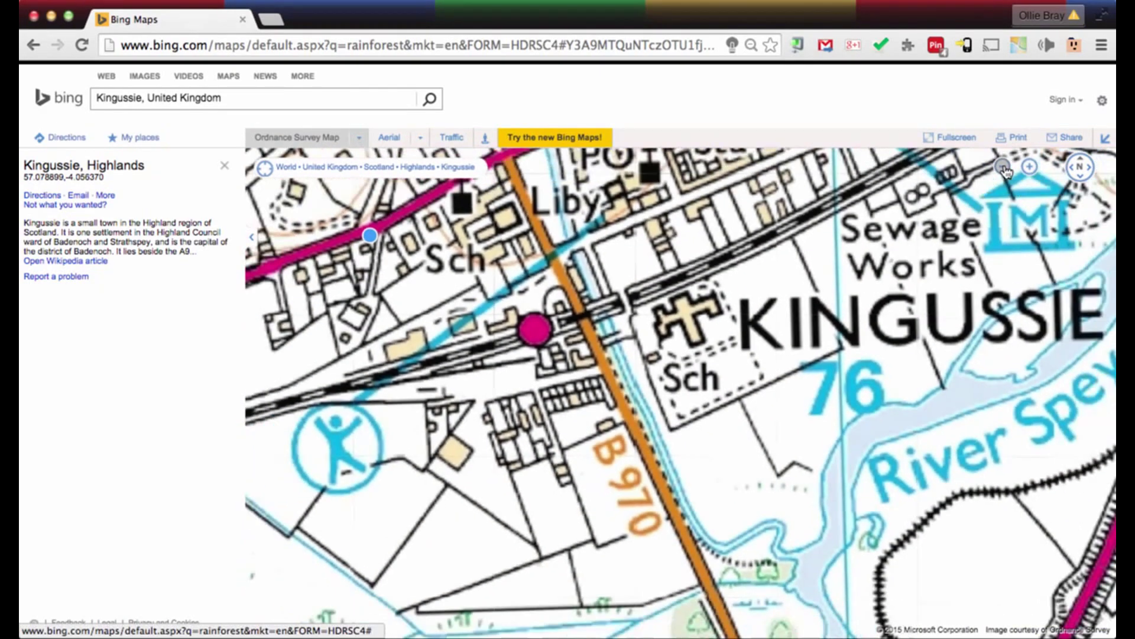
pyautogui.click(1005, 169)
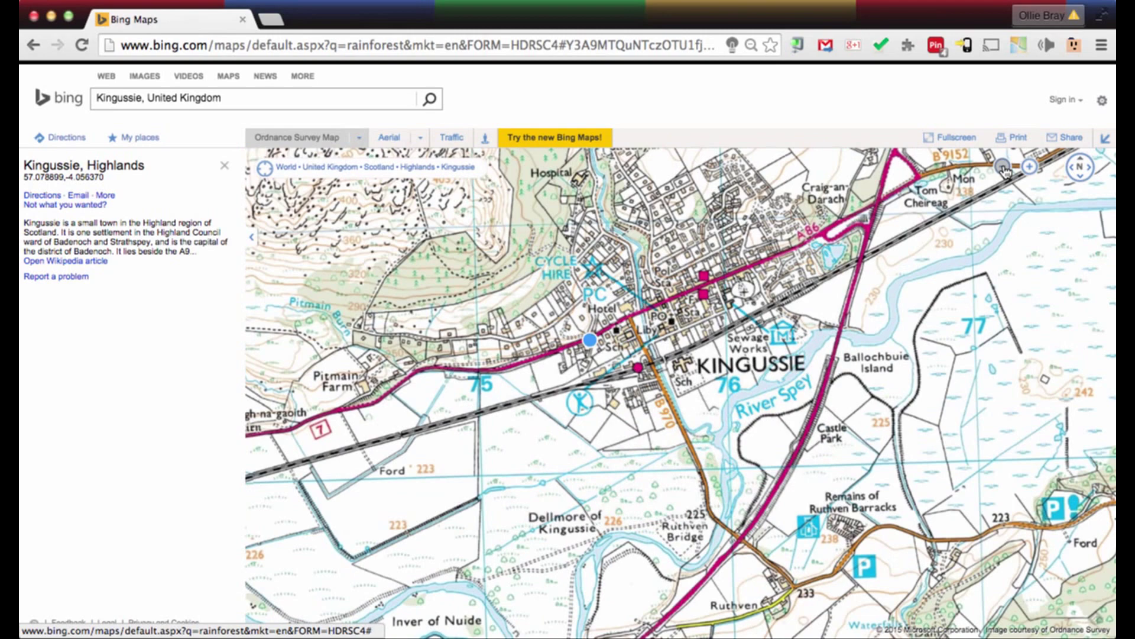
pyautogui.moveTo(682, 318)
pyautogui.mouseDown()
pyautogui.moveTo(705, 385)
pyautogui.moveTo(748, 372)
pyautogui.mouseUp()
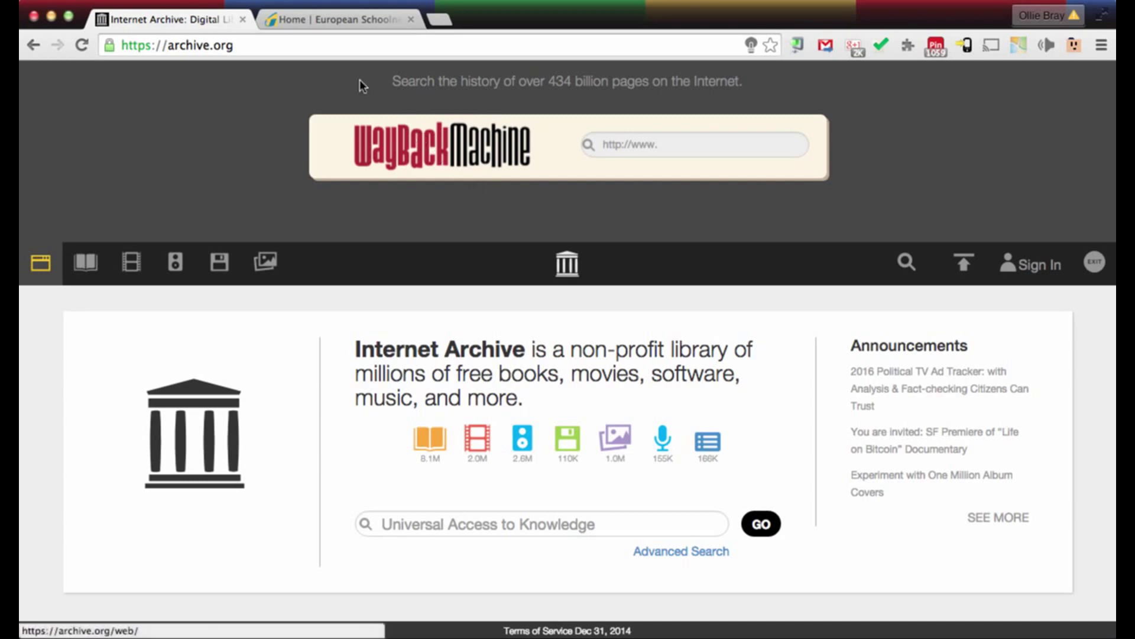
# - Paste the eun.org address from the European Schoolnet tab into the Wayback Machine search
pyautogui.click(329, 19)
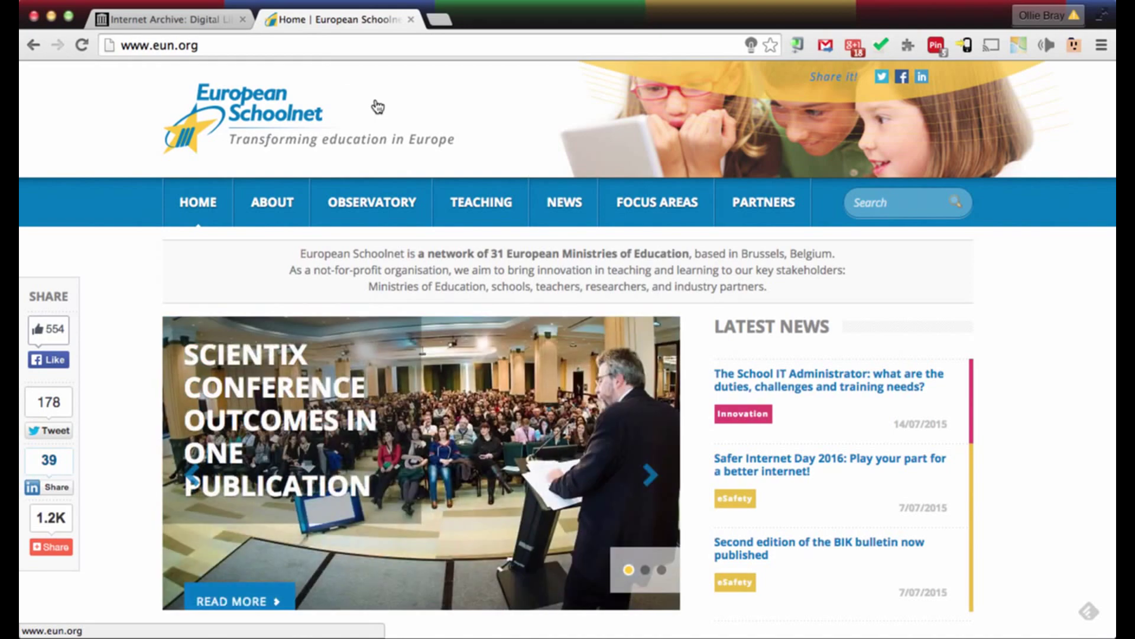
pyautogui.click(198, 21)
pyautogui.click(607, 142)
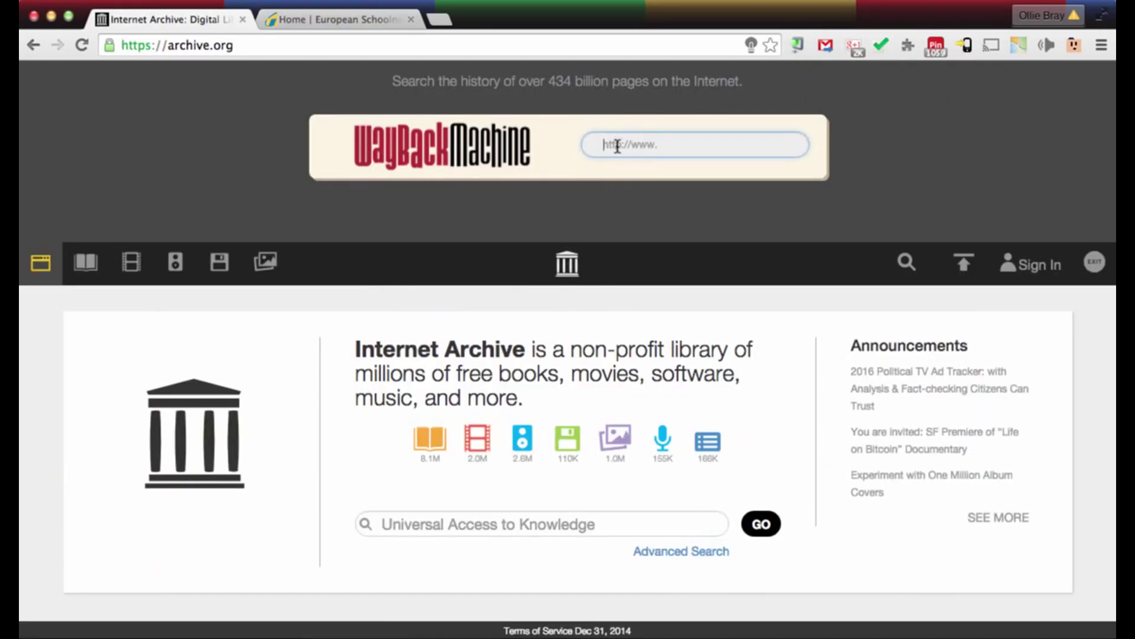
pyautogui.write('http://www.eun.org/')
pyautogui.press('Return')
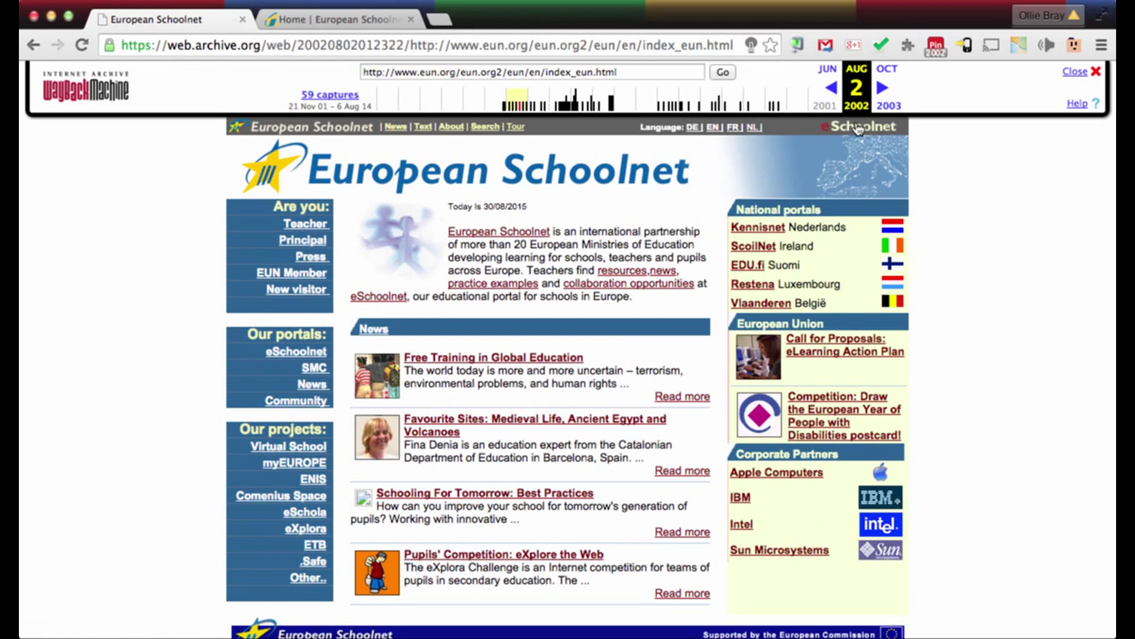
# - Step through the Oct 2002, Dec 2002 and Feb 2003 eun.org captures
pyautogui.click(884, 89)
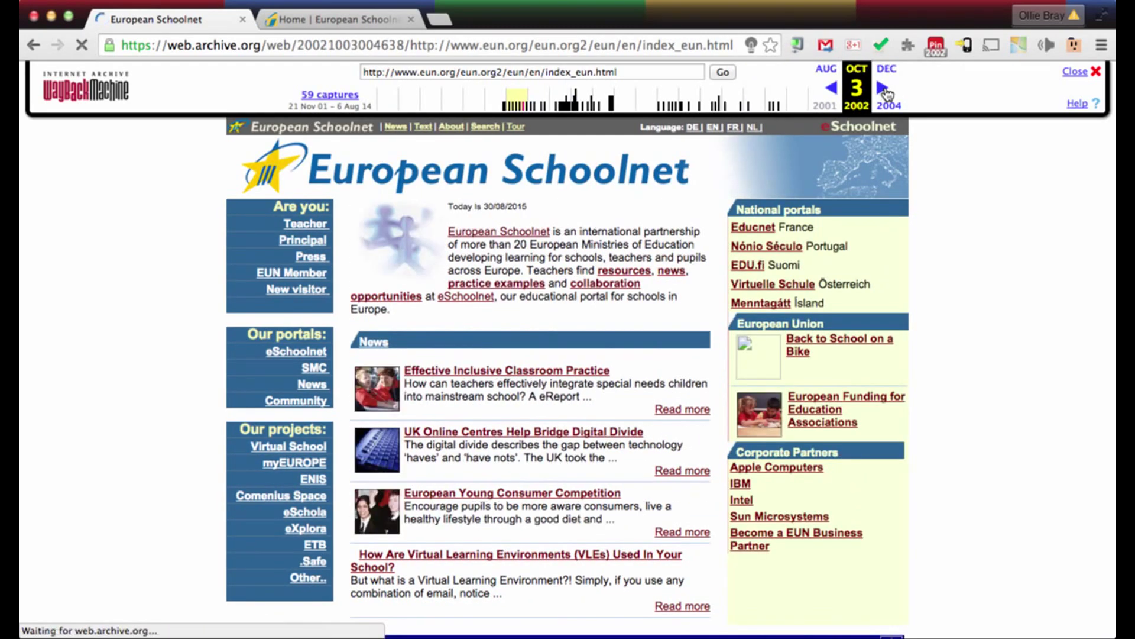
pyautogui.click(885, 92)
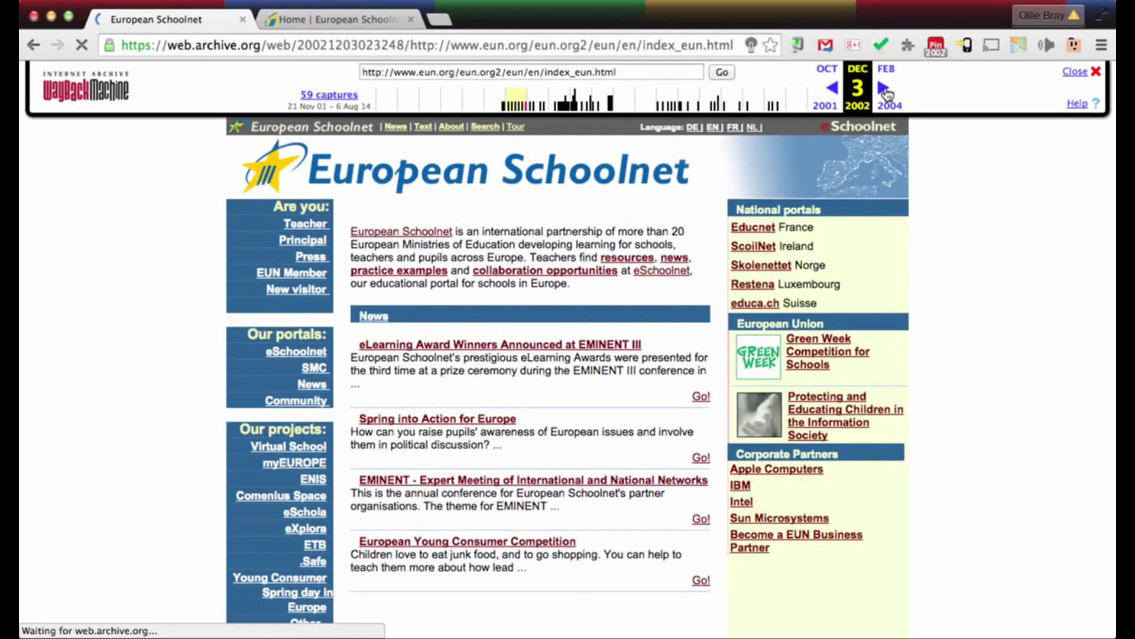
pyautogui.click(885, 91)
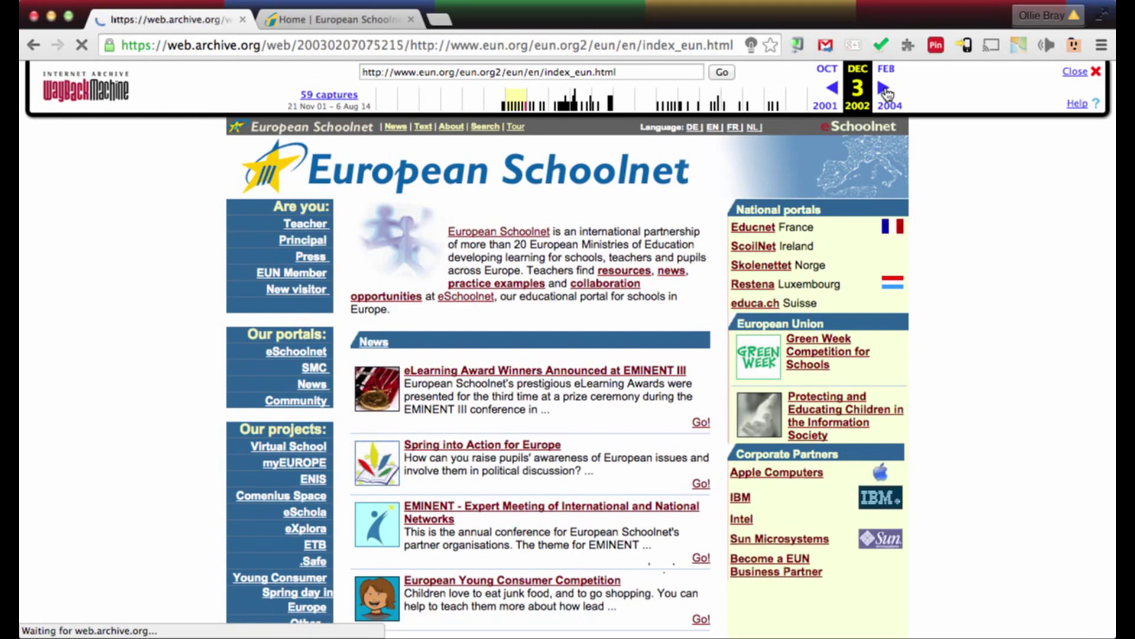